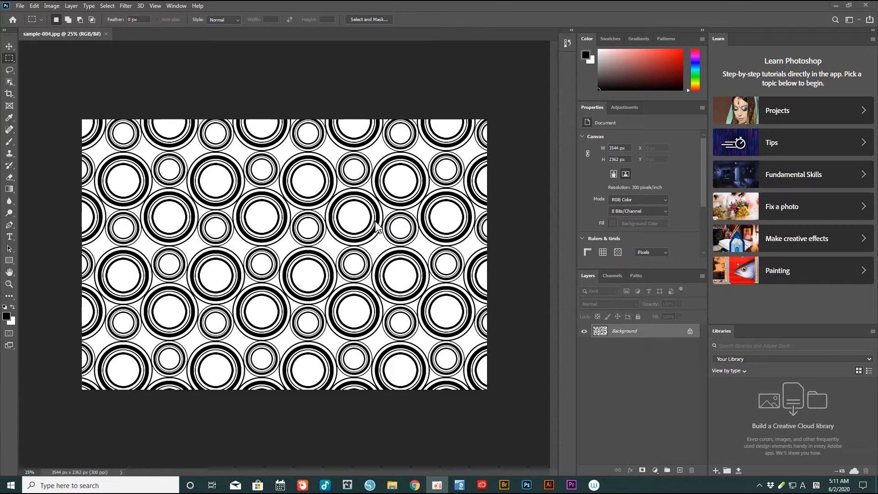
# Step: Show the rulers and place four horizontal and three vertical guides over the circle pattern
pyautogui.click(477, 38)
pyautogui.hotkey('ctrl', 'r')
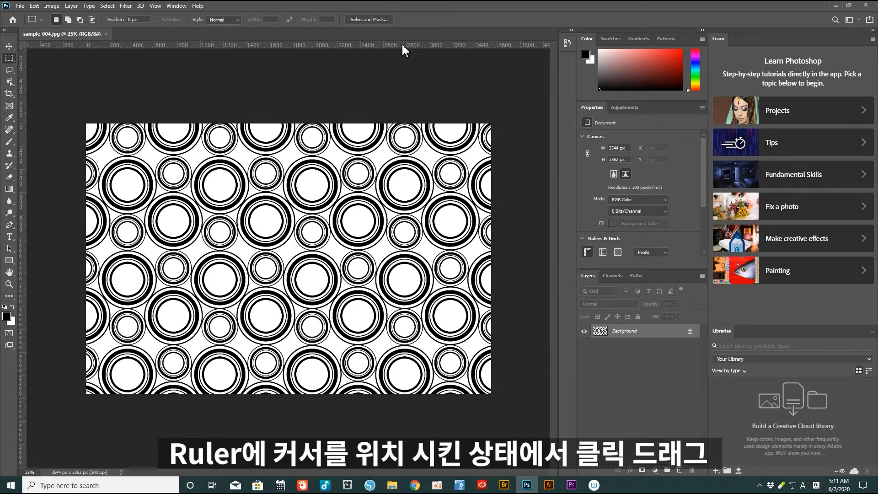
pyautogui.moveTo(402, 45); pyautogui.dragTo(403, 191)
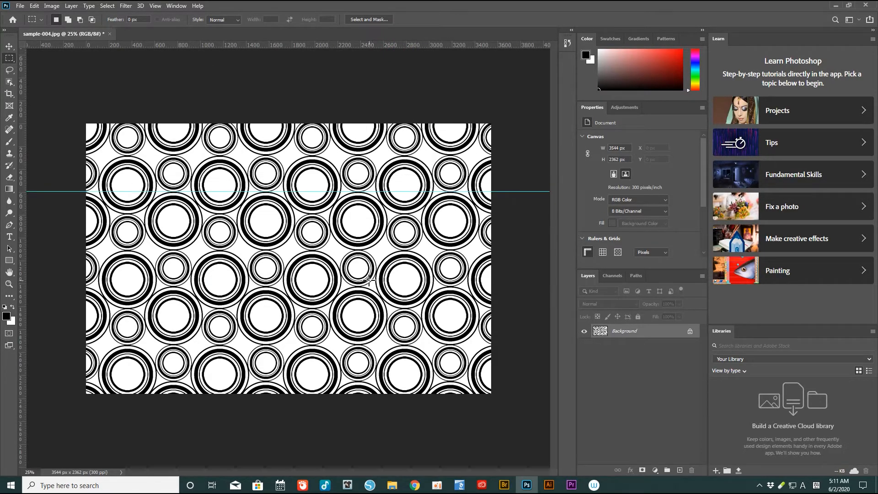
pyautogui.moveTo(433, 45); pyautogui.dragTo(435, 138)
pyautogui.moveTo(466, 45); pyautogui.dragTo(430, 264)
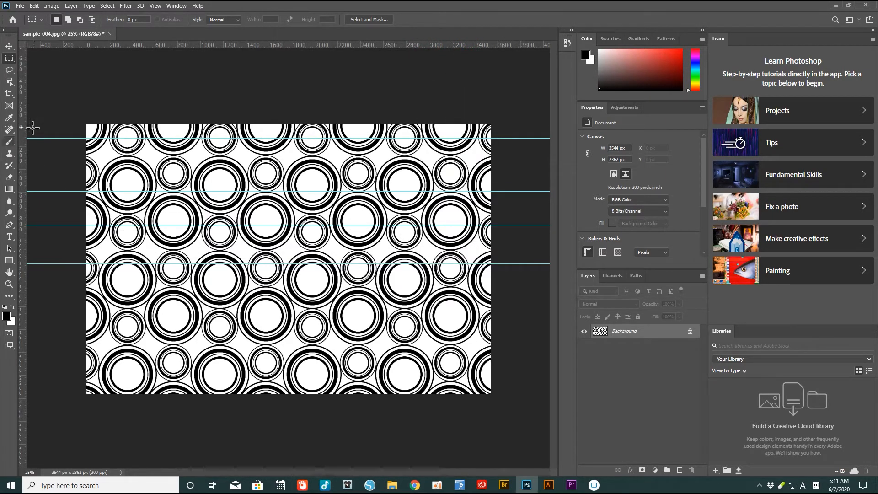
pyautogui.moveTo(22, 138); pyautogui.dragTo(208, 133)
pyautogui.moveTo(25, 141); pyautogui.dragTo(182, 142)
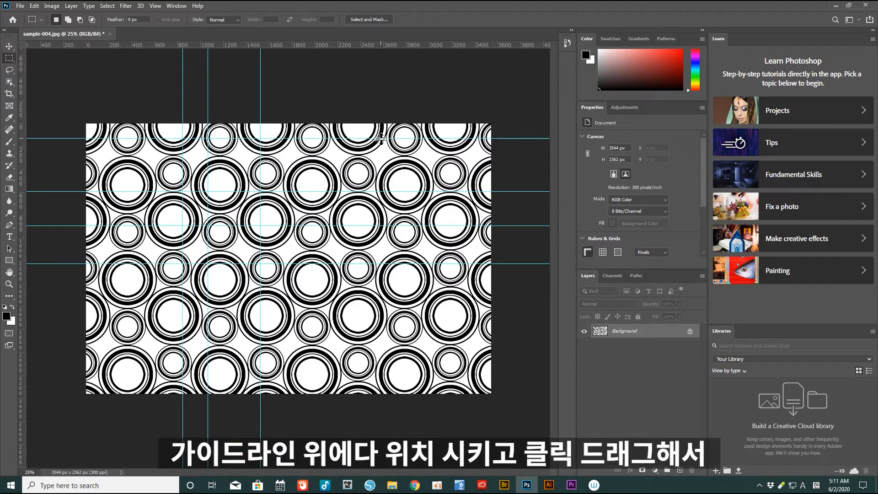
# Step: Remove the three upper horizontal guides, and toggle the guides' visibility off and back on
pyautogui.moveTo(382, 138); pyautogui.dragTo(413, 32)
pyautogui.moveTo(396, 191); pyautogui.dragTo(412, 32)
pyautogui.moveTo(407, 227); pyautogui.dragTo(464, 20)
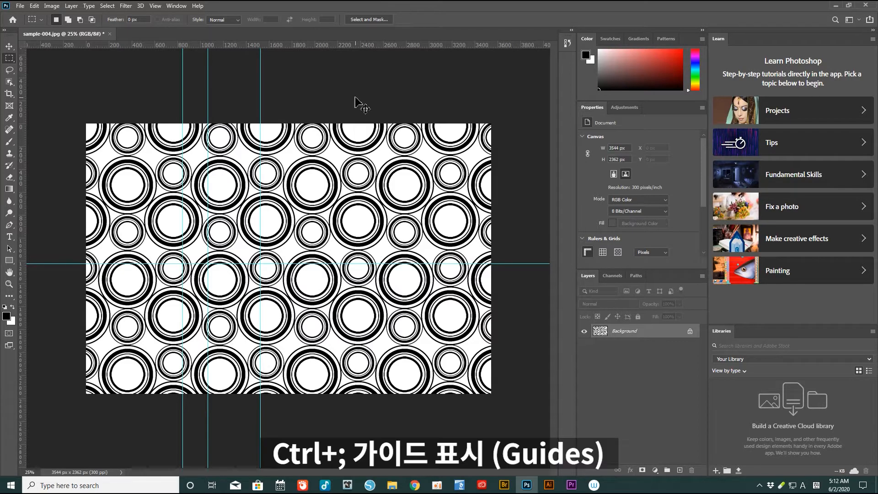
pyautogui.hotkey('ctrl', ';')
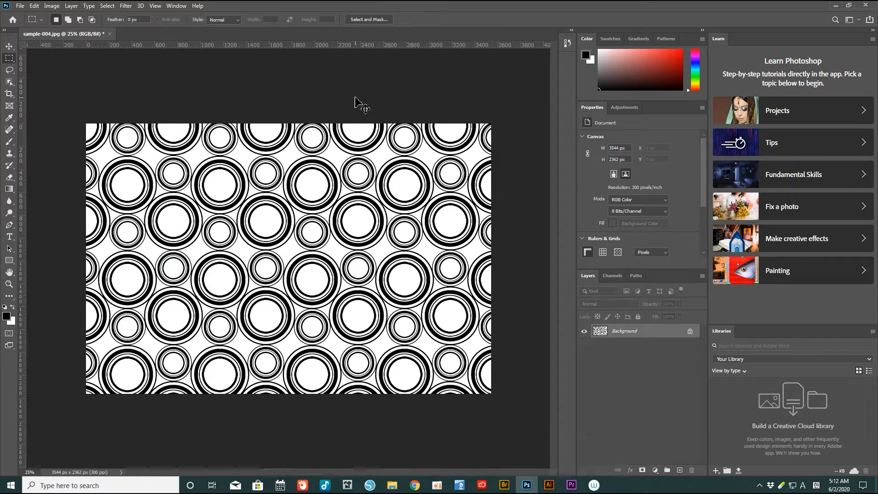
pyautogui.hotkey('ctrl', ';')
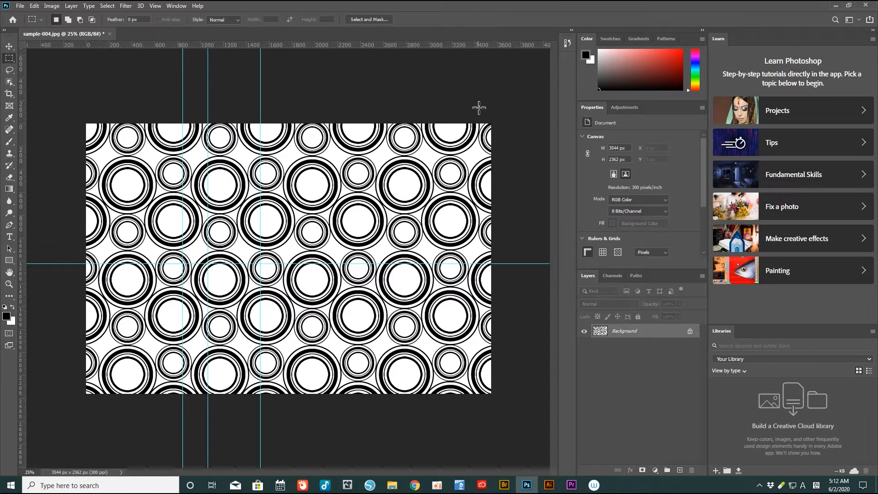
# Step: Add three horizontal guides across the upper half of the pattern, and clear all guides
pyautogui.moveTo(470, 46); pyautogui.dragTo(442, 153)
pyautogui.moveTo(476, 51); pyautogui.dragTo(414, 211)
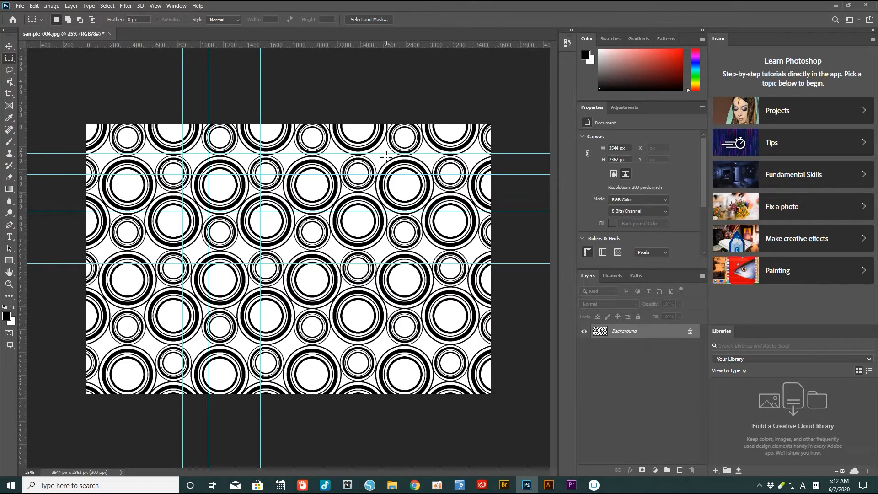
pyautogui.click(155, 6)
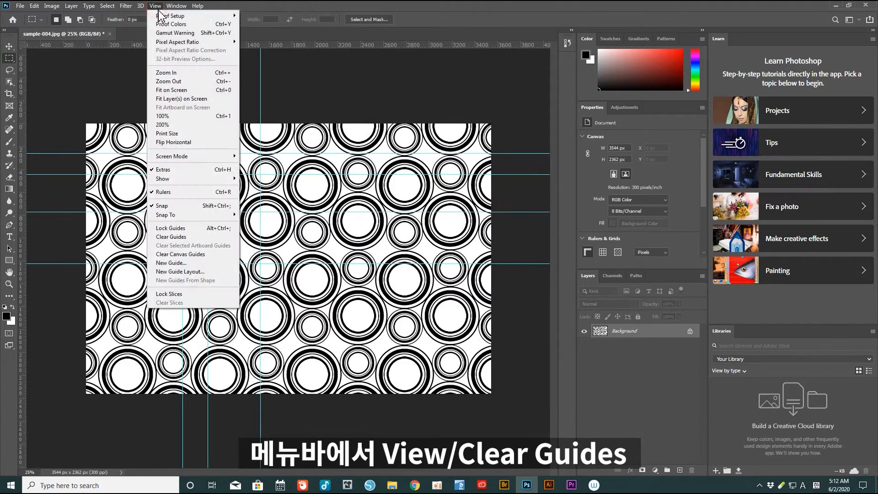
pyautogui.click(195, 238)
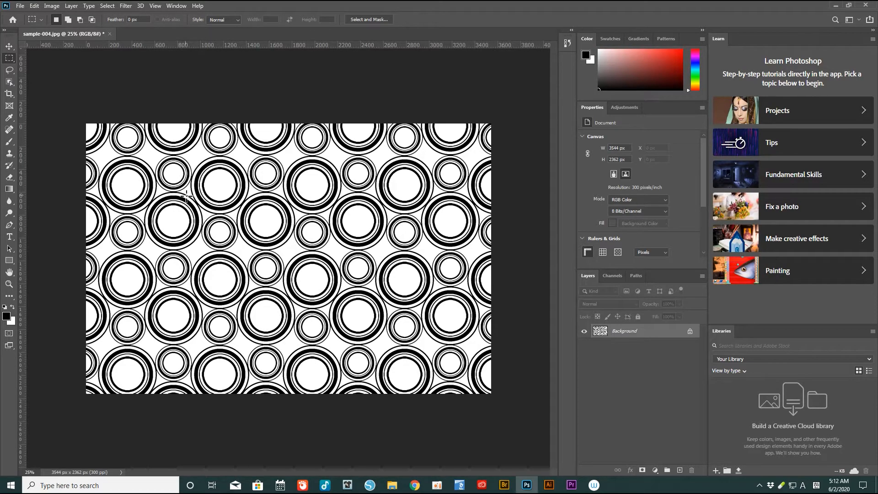
# Step: Try outlining one repeat unit of the pattern with a rectangular selection, and deselect it
pyautogui.moveTo(102, 153); pyautogui.dragTo(194, 263)
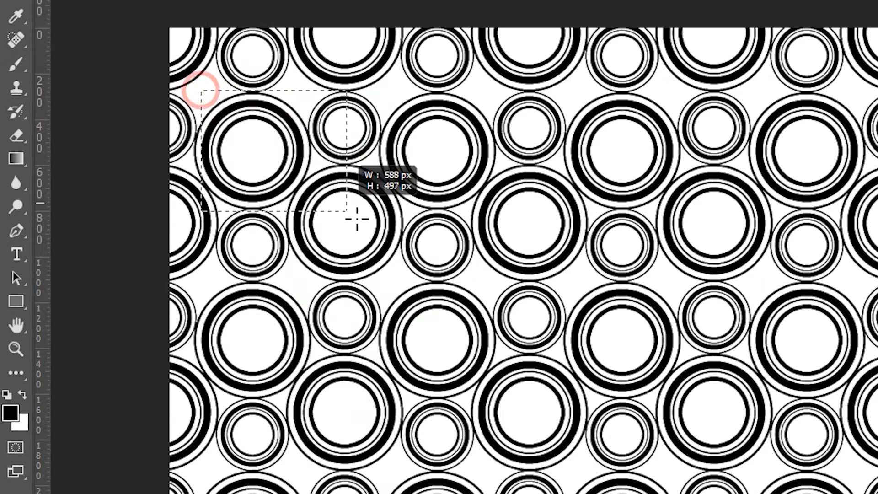
pyautogui.moveTo(384, 308); pyautogui.dragTo(381, 283)
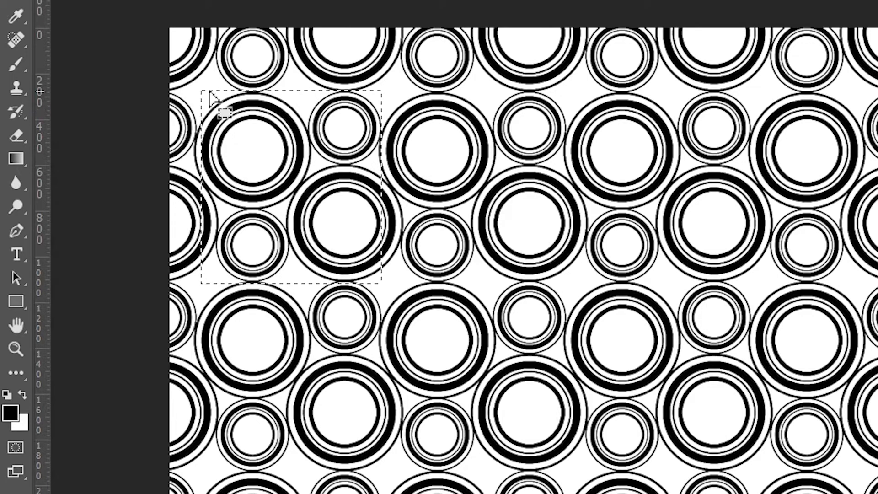
pyautogui.click(341, 157)
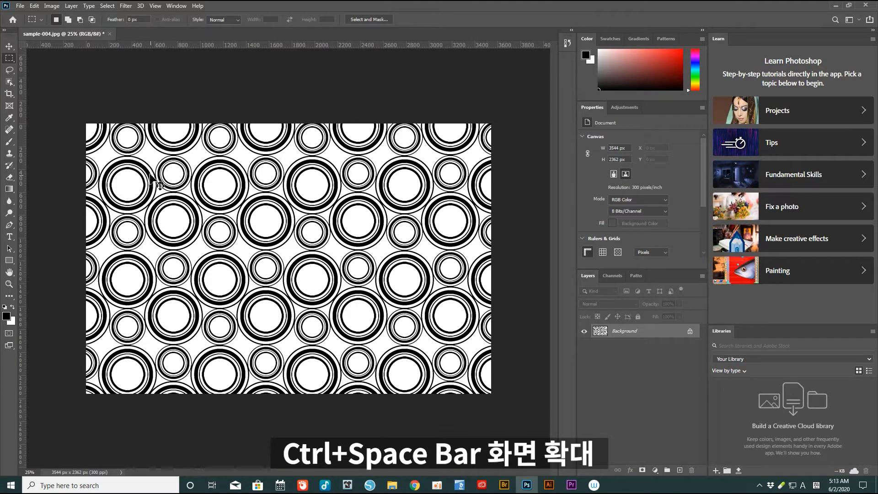
# Step: Place a horizontal guide at about 280 px where the first small circle touches the large circle below it
pyautogui.hotkey('ctrl', 'space')
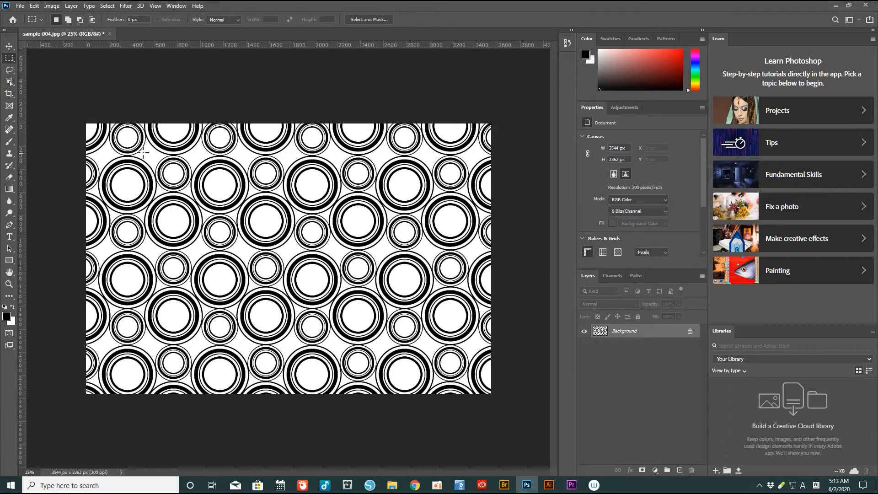
pyautogui.moveTo(124, 153); pyautogui.dragTo(198, 191)
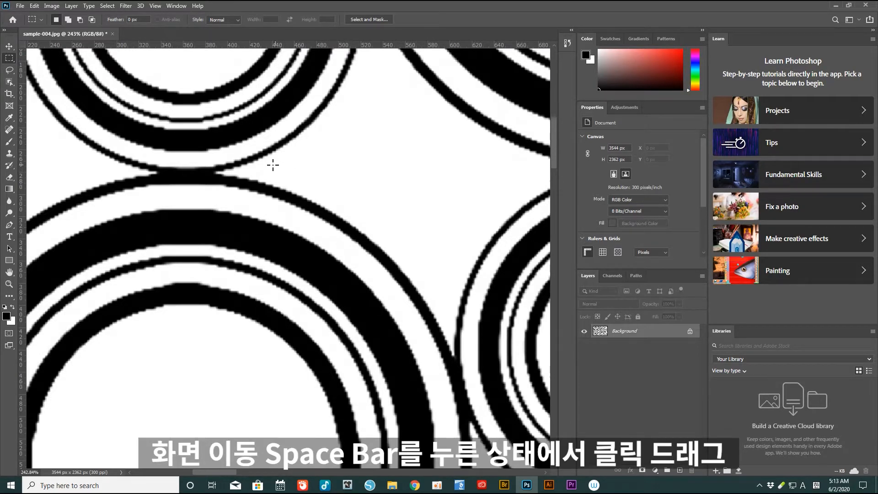
pyautogui.press('space')
pyautogui.moveTo(176, 169); pyautogui.dragTo(290, 244)
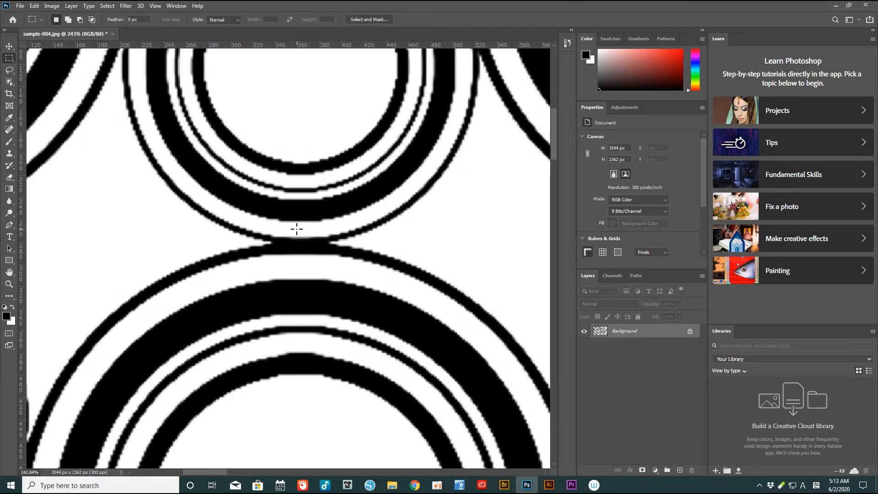
pyautogui.moveTo(290, 243); pyautogui.dragTo(354, 276)
pyautogui.moveTo(451, 45); pyautogui.dragTo(366, 237)
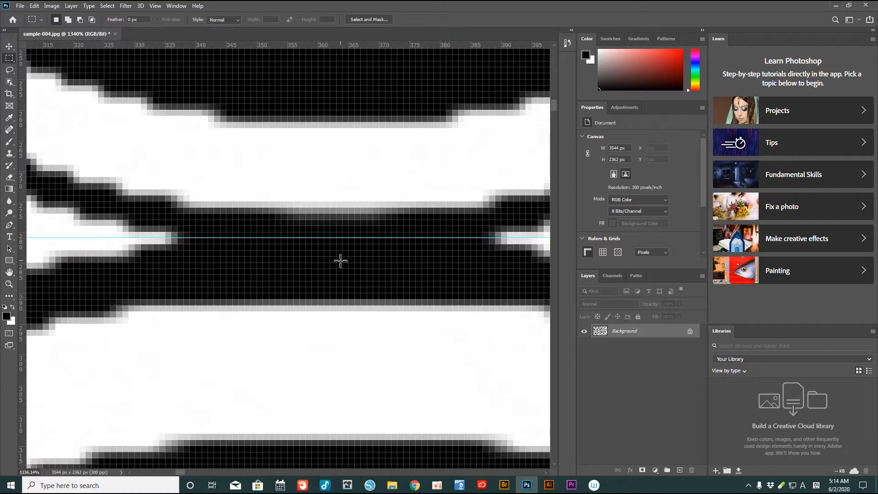
# Step: Place a second horizontal guide one vertical repeat lower, where the small circle meets the next large circle
pyautogui.hotkey('ctrl', 'space')
pyautogui.moveTo(339, 277); pyautogui.dragTo(262, 225)
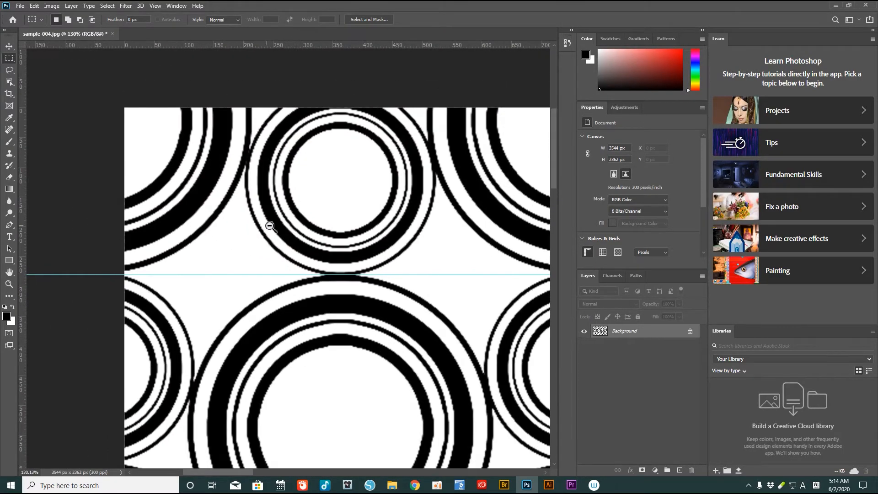
pyautogui.moveTo(335, 280); pyautogui.dragTo(339, 281)
pyautogui.press('space')
pyautogui.moveTo(346, 313); pyautogui.dragTo(367, 242)
pyautogui.press('space')
pyautogui.moveTo(347, 287); pyautogui.dragTo(297, 231)
pyautogui.hotkey('ctrl', 'space')
pyautogui.moveTo(368, 263); pyautogui.dragTo(347, 261)
pyautogui.press('space')
pyautogui.moveTo(361, 294); pyautogui.dragTo(330, 195)
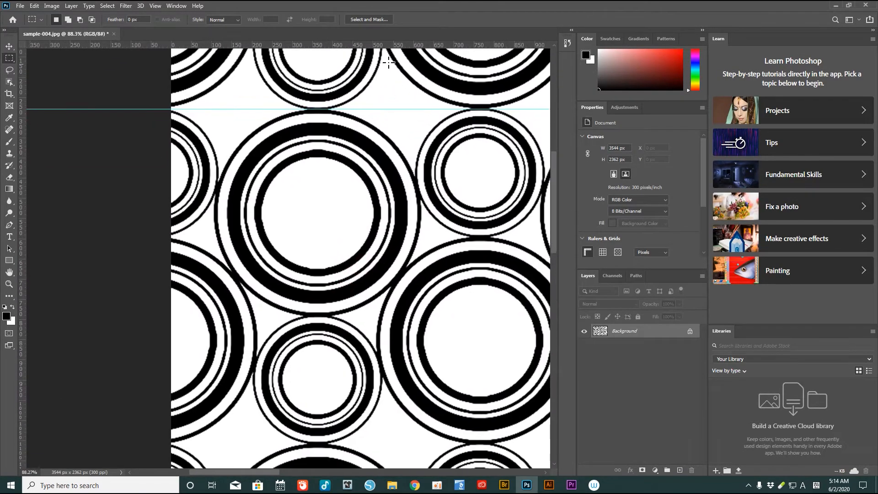
pyautogui.moveTo(405, 44); pyautogui.dragTo(370, 444)
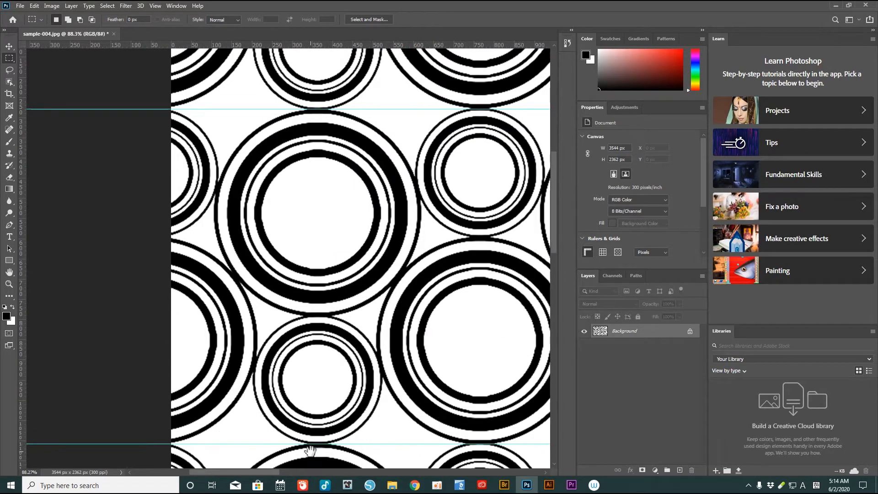
# Step: Fine-tune the lower horizontal guide so it runs exactly through the contact point of the two circles
pyautogui.moveTo(308, 448); pyautogui.dragTo(383, 453)
pyautogui.moveTo(413, 375); pyautogui.dragTo(335, 278)
pyautogui.moveTo(325, 316); pyautogui.dragTo(346, 320)
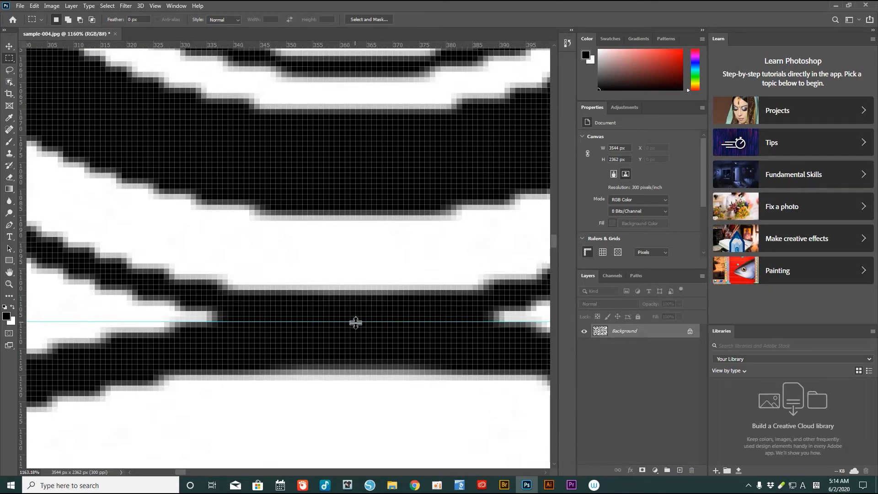
pyautogui.moveTo(356, 323); pyautogui.dragTo(357, 316)
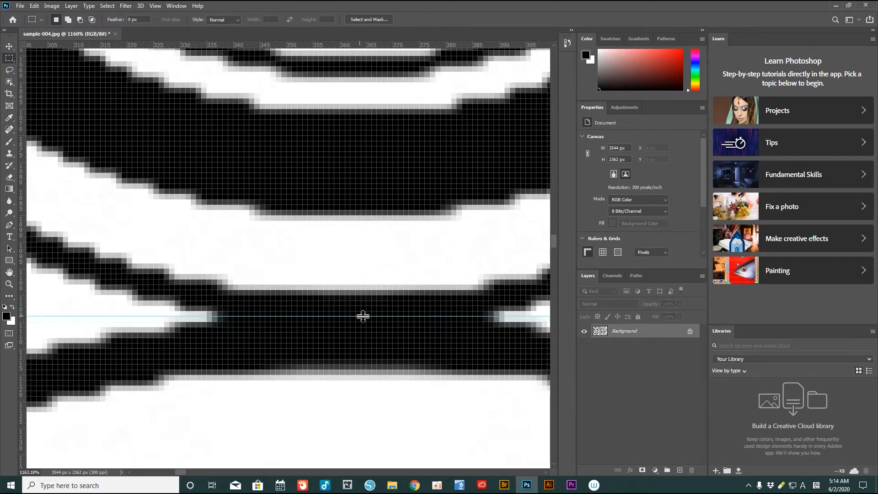
# Step: Place two vertical guides on the left outer edges of the first large circle and its next horizontal repeat
pyautogui.moveTo(349, 267)
pyautogui.mouseDown()
pyautogui.moveTo(231, 202)
pyautogui.moveTo(293, 172)
pyautogui.moveTo(329, 183)
pyautogui.moveTo(386, 233)
pyautogui.moveTo(293, 216)
pyautogui.mouseUp()
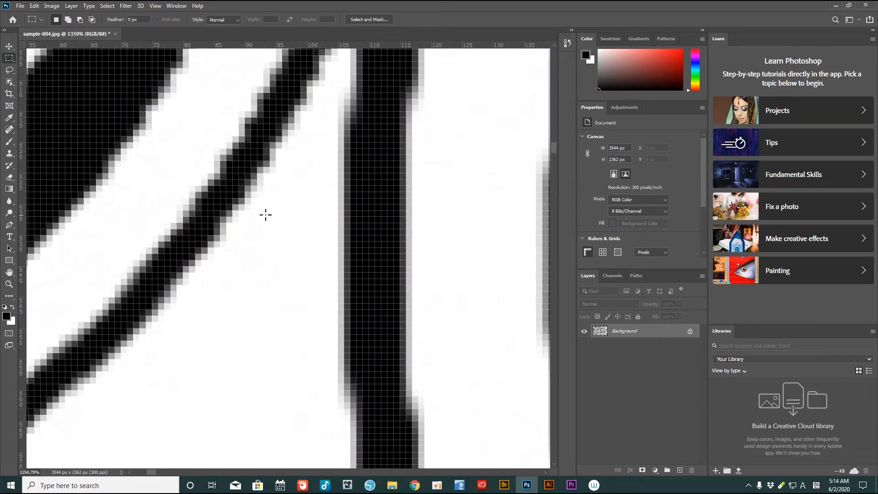
pyautogui.moveTo(28, 182); pyautogui.dragTo(339, 230)
pyautogui.moveTo(445, 280); pyautogui.dragTo(323, 247)
pyautogui.moveTo(408, 268); pyautogui.dragTo(233, 245)
pyautogui.moveTo(431, 253); pyautogui.dragTo(311, 239)
pyautogui.moveTo(380, 253); pyautogui.dragTo(352, 245)
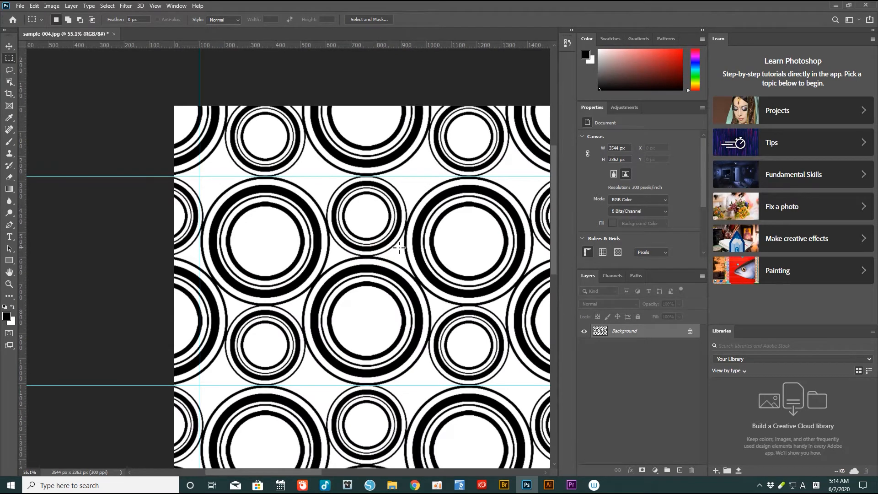
pyautogui.moveTo(23, 229); pyautogui.dragTo(407, 250)
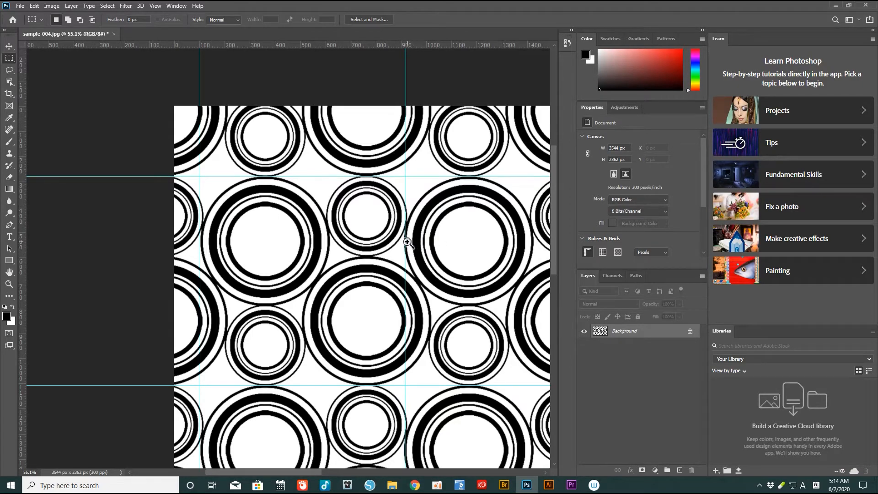
pyautogui.moveTo(407, 242); pyautogui.dragTo(507, 340)
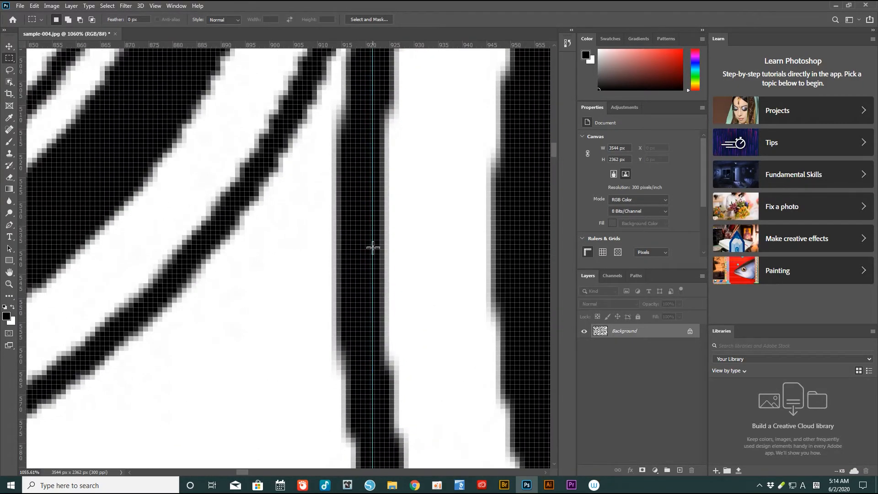
pyautogui.moveTo(372, 239); pyautogui.dragTo(328, 239)
# Step: Draw a crop frame around the single repeat unit enclosed by the four guides
pyautogui.moveTo(357, 286); pyautogui.dragTo(251, 252)
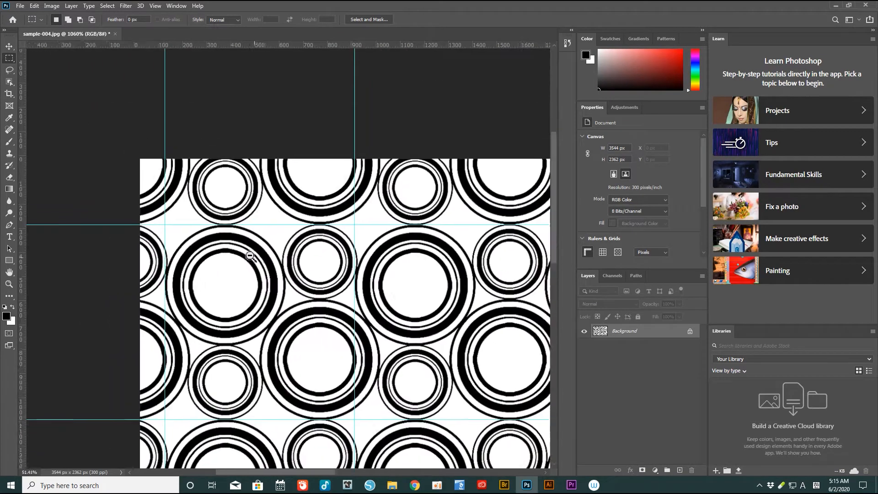
pyautogui.moveTo(300, 265); pyautogui.dragTo(340, 174)
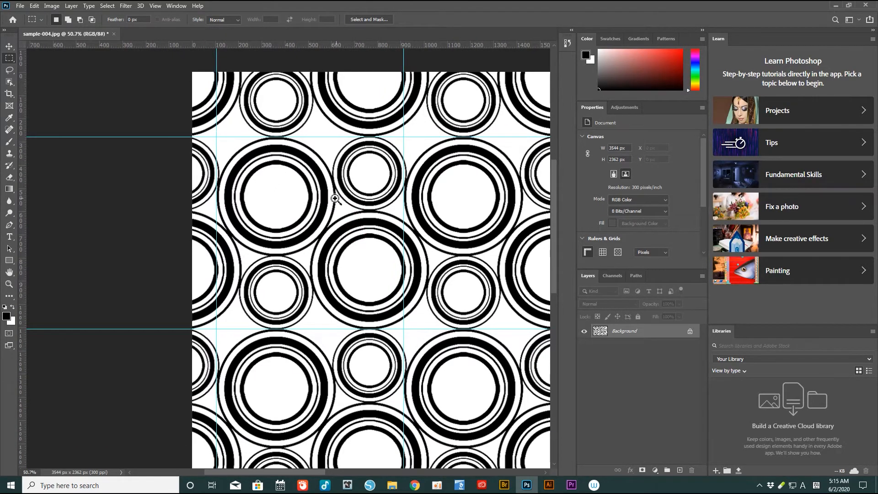
pyautogui.scroll(-3, 337, 196)
pyautogui.scroll(2, 234, 158)
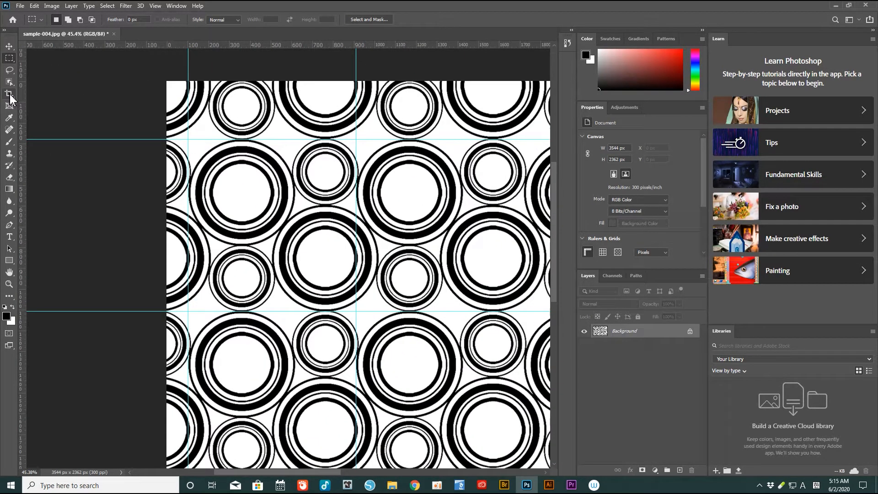
pyautogui.click(9, 94)
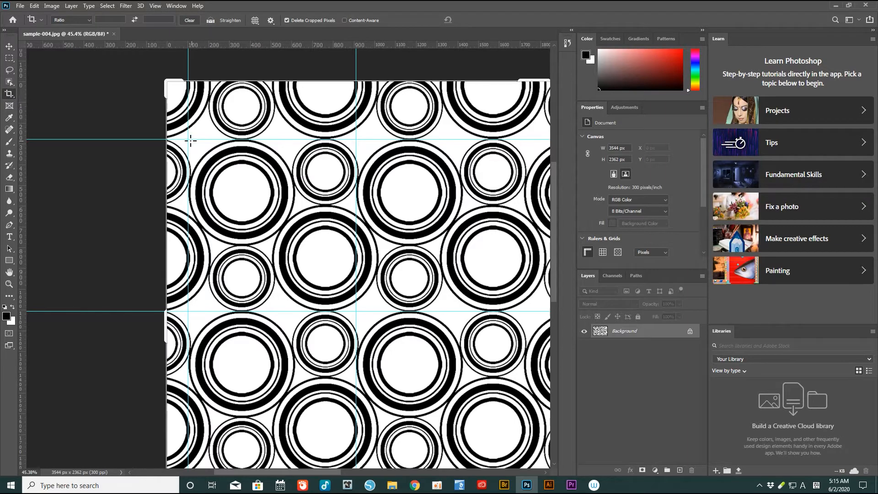
pyautogui.moveTo(189, 139); pyautogui.dragTo(355, 311)
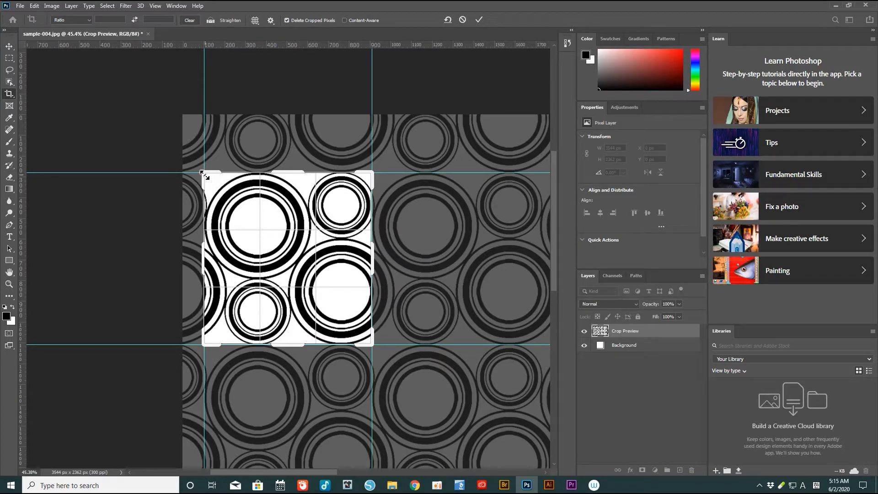
# Step: Adjust the crop frame's upper-left corner to match the intersection of the guides at pixel level
pyautogui.moveTo(206, 171); pyautogui.dragTo(251, 160)
pyautogui.moveTo(247, 183); pyautogui.dragTo(315, 253)
pyautogui.moveTo(448, 163); pyautogui.dragTo(286, 276)
pyautogui.moveTo(348, 217); pyautogui.dragTo(384, 246)
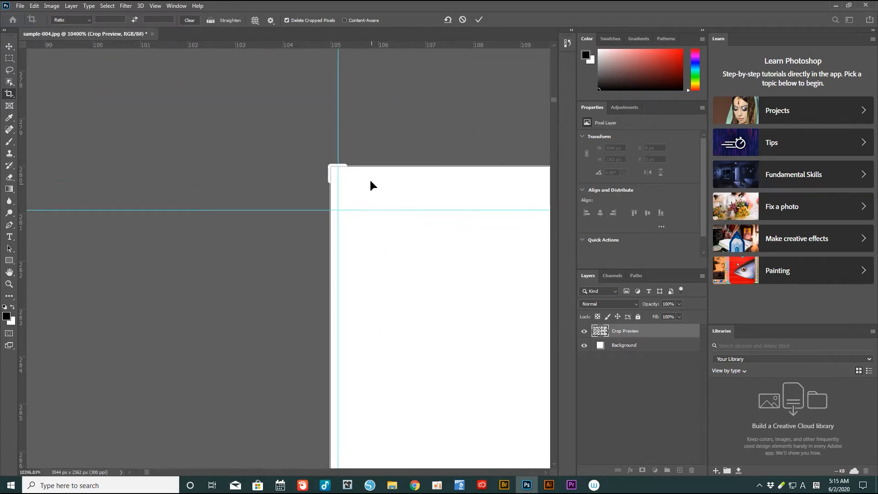
pyautogui.moveTo(334, 173); pyautogui.dragTo(335, 189)
# Step: Check the crop frame against the guides and apply the crop to get an 808 × 828 px repeat tile
pyautogui.moveTo(423, 314); pyautogui.dragTo(373, 296)
pyautogui.moveTo(434, 330); pyautogui.dragTo(217, 200)
pyautogui.moveTo(350, 283); pyautogui.dragTo(301, 199)
pyautogui.moveTo(373, 329); pyautogui.dragTo(484, 405)
pyautogui.moveTo(383, 222); pyautogui.dragTo(263, 194)
pyautogui.moveTo(293, 138); pyautogui.dragTo(352, 241)
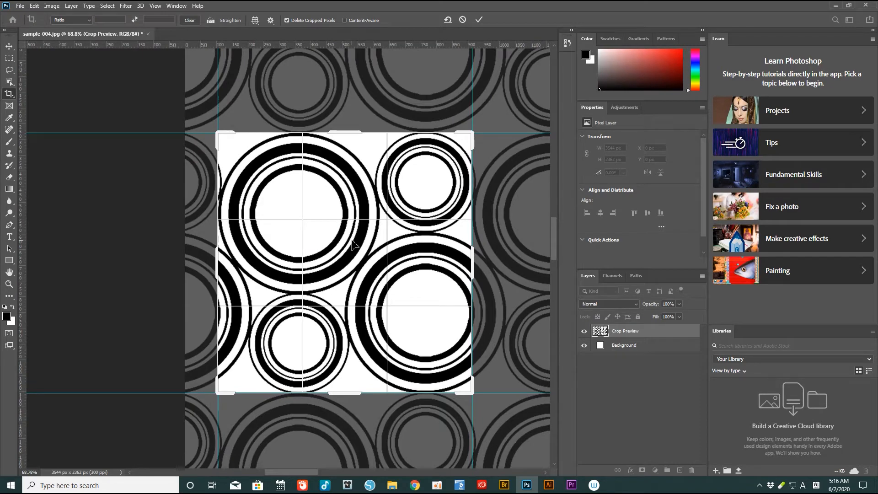
pyautogui.press('Return')
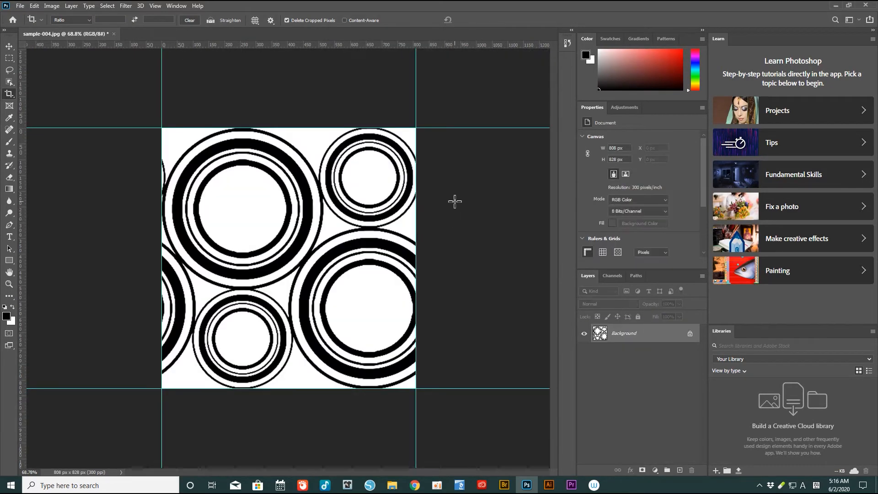
pyautogui.scroll(1, 325, 250)
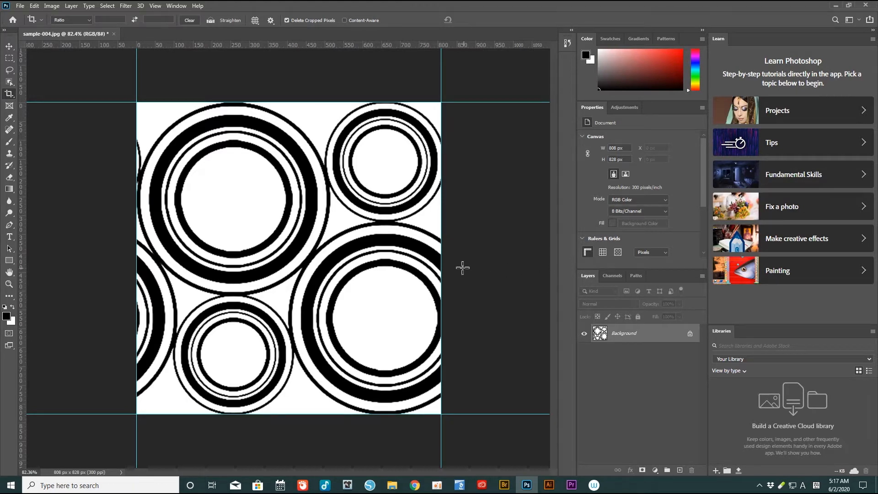
# Step: Duplicate the cropped circle artwork onto a new layer above the Background
pyautogui.hotkey('ctrl', 'Delete')
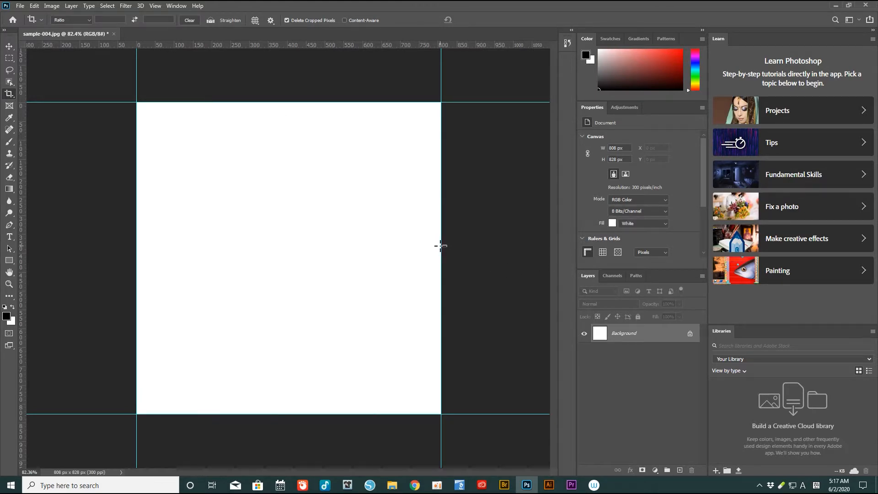
pyautogui.hotkey('ctrl', 'z')
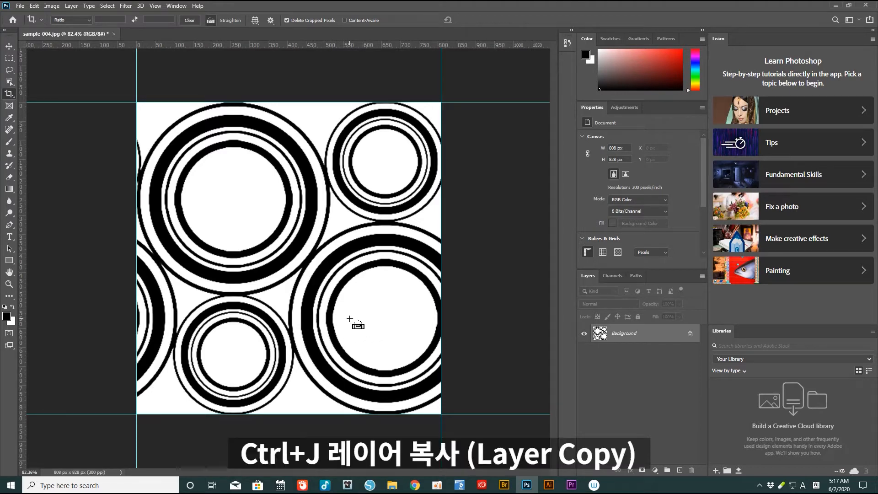
pyautogui.hotkey('ctrl', 'j')
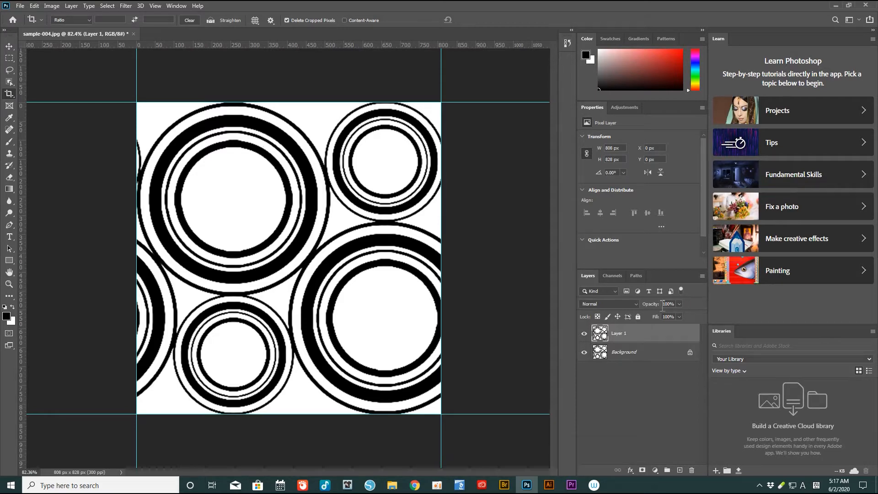
# Step: Fill the Background layer with the white background color and check it by briefly hiding Layer 1
pyautogui.click(650, 356)
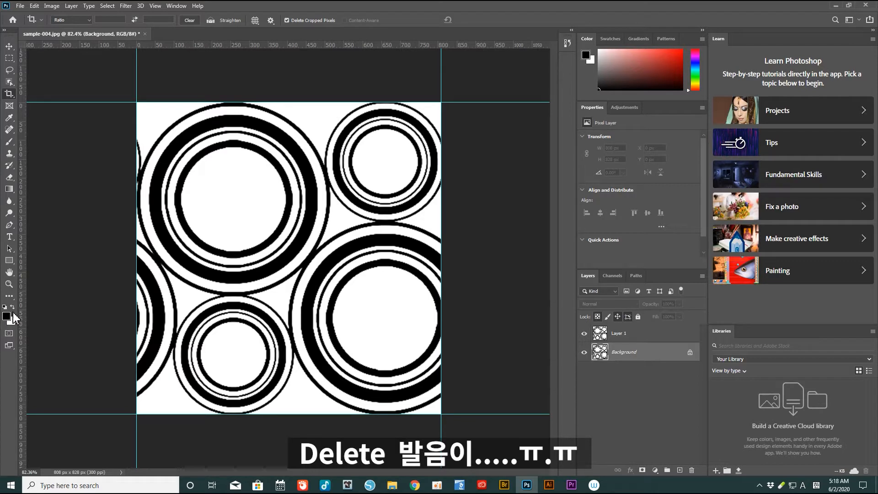
pyautogui.press('ctrl')
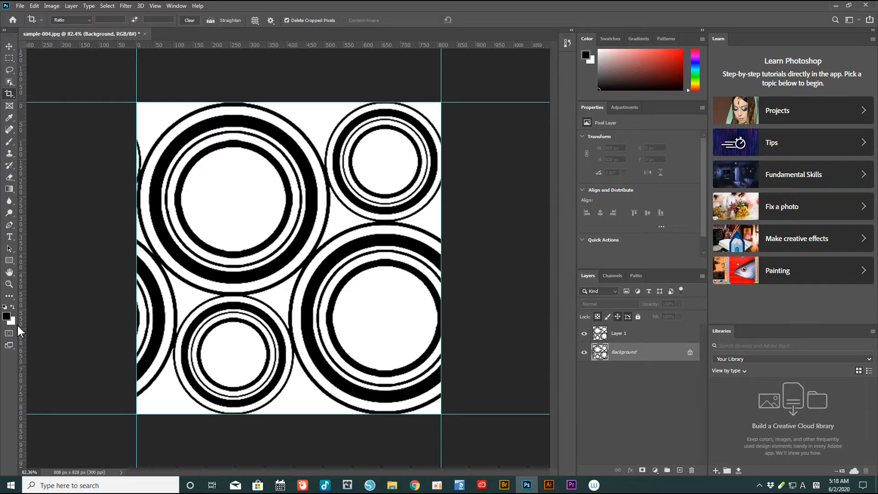
pyautogui.press('ctrl')
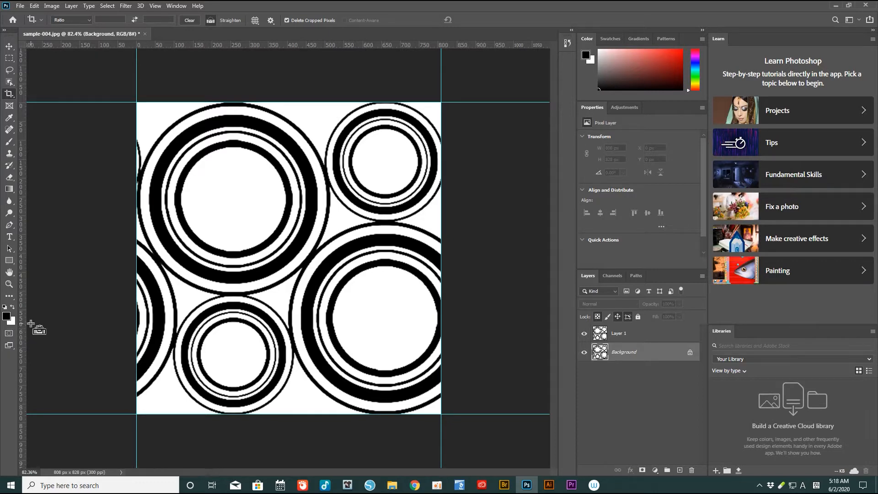
pyautogui.hotkey('ctrl', 'Delete')
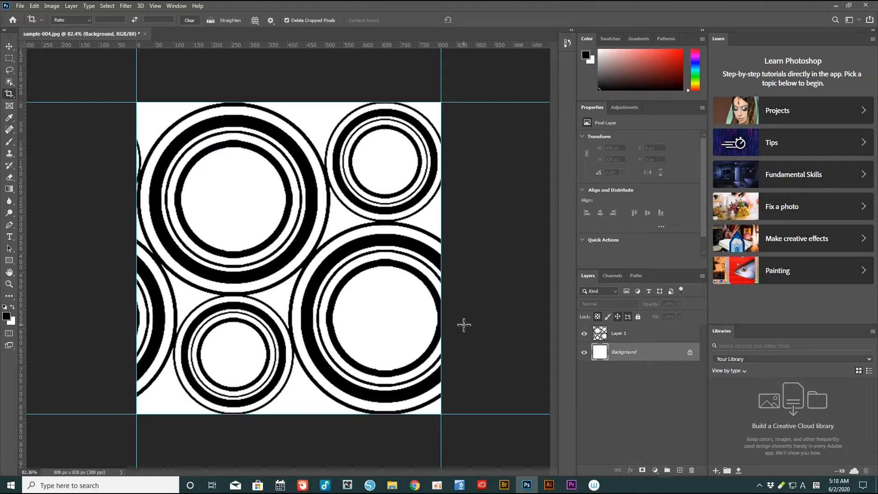
pyautogui.click(584, 333)
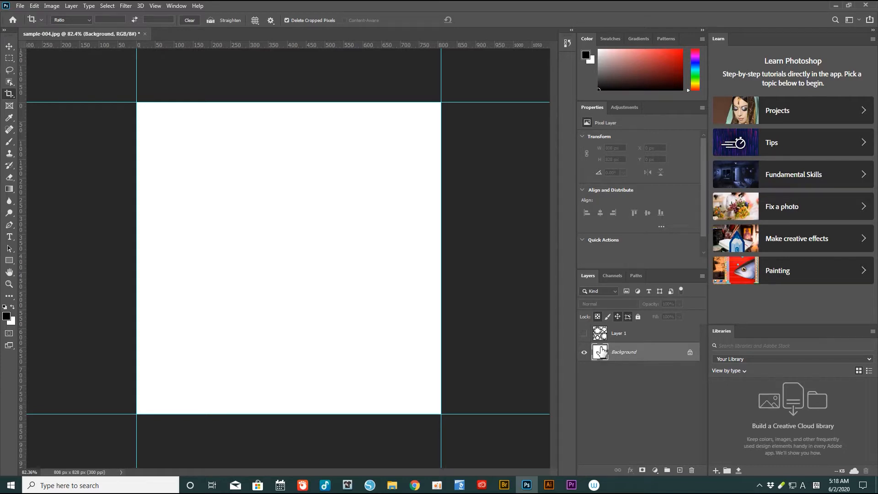
pyautogui.click(584, 333)
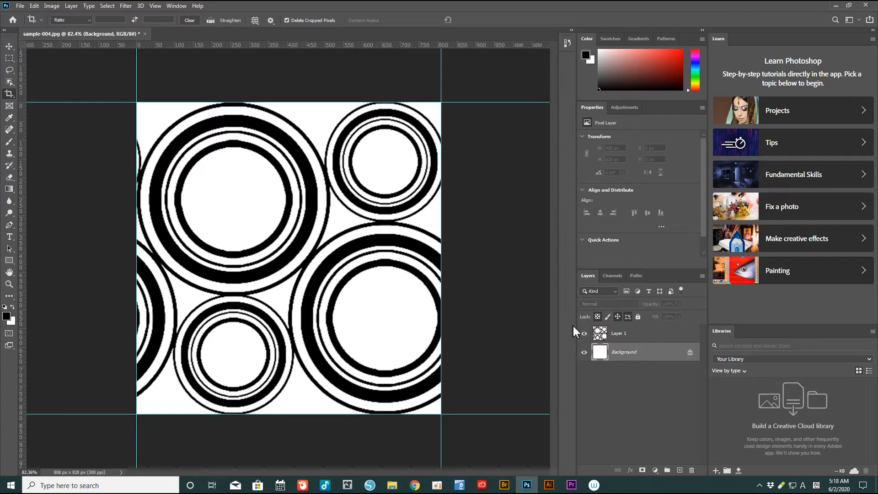
# Step: Set Layer 1's opacity to 30% and add a new empty layer above it
pyautogui.click(652, 335)
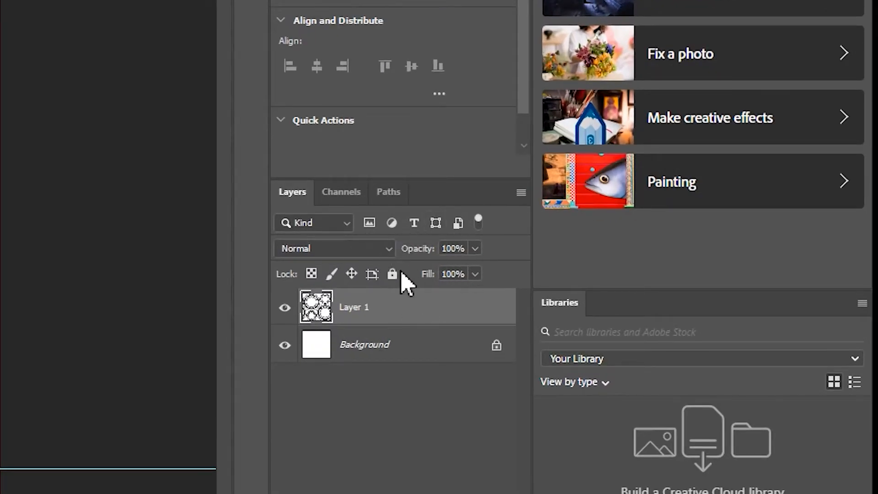
pyautogui.click(454, 249)
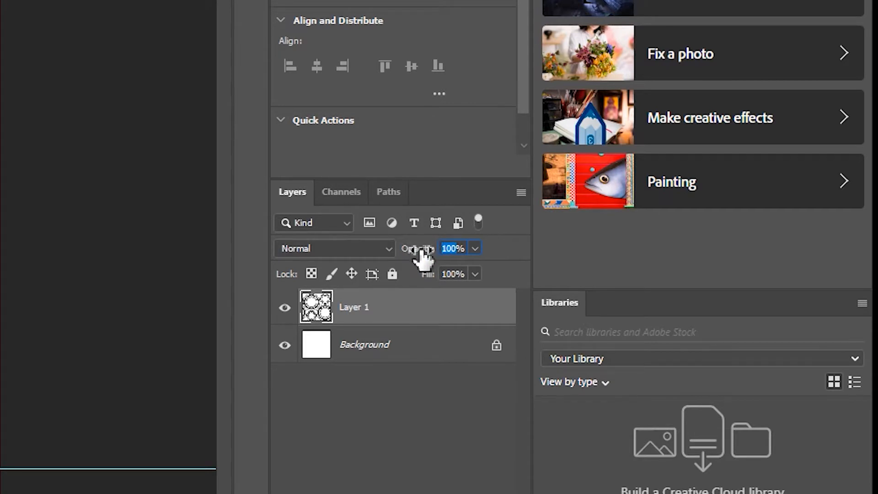
pyautogui.moveTo(417, 253)
pyautogui.mouseDown()
pyautogui.moveTo(386, 252)
pyautogui.moveTo(435, 253)
pyautogui.moveTo(405, 258)
pyautogui.mouseUp()
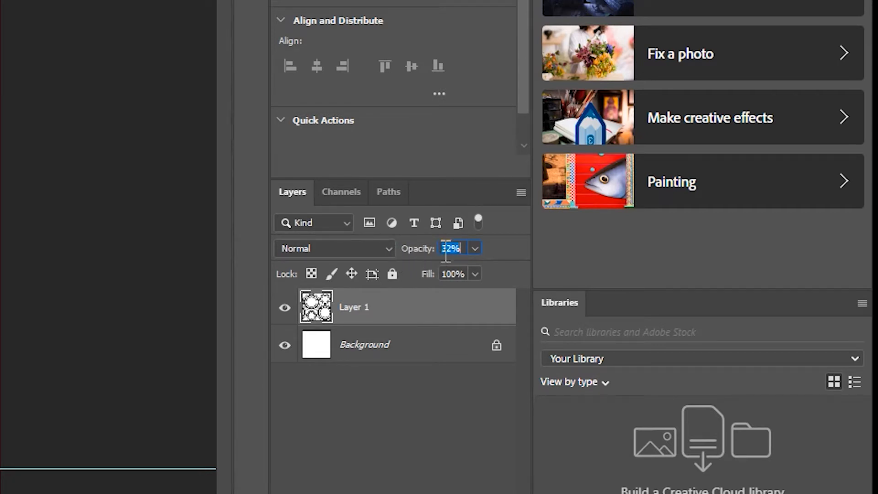
pyautogui.moveTo(456, 249); pyautogui.dragTo(425, 251)
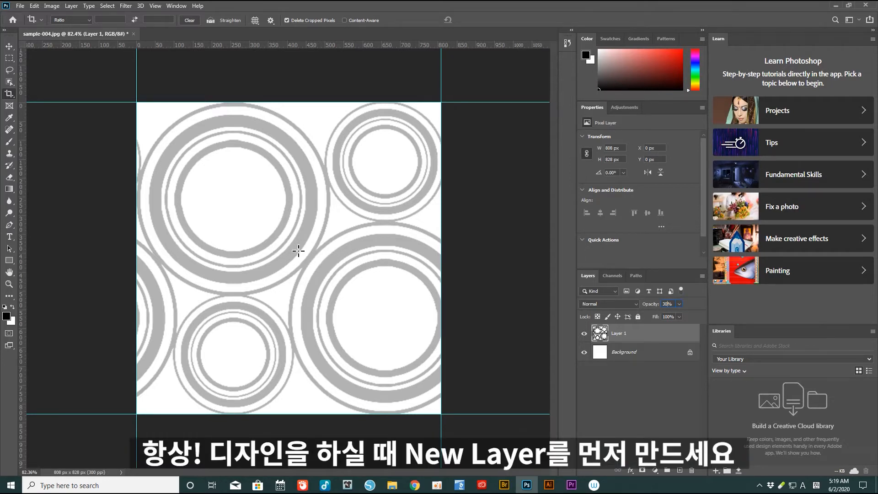
pyautogui.click(679, 471)
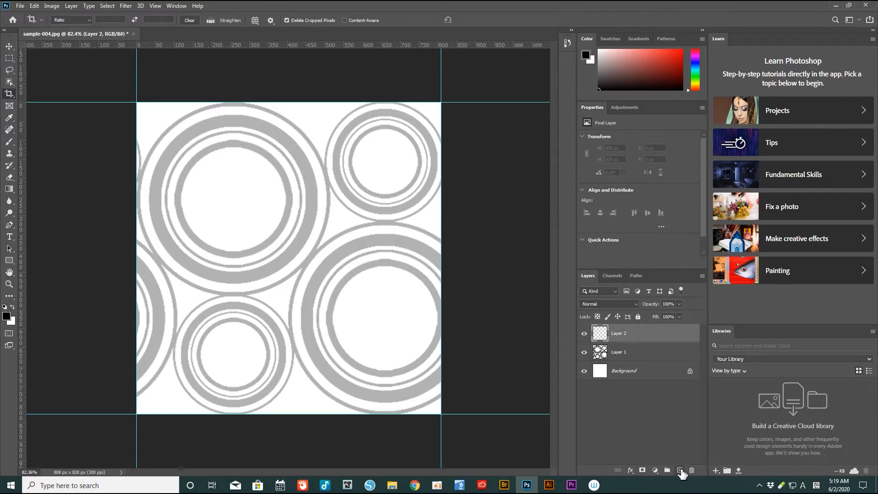
# Step: Try to select the inner circle of the first large circle with the Elliptical Marquee, working outward from its center, and deselect
pyautogui.moveTo(259, 181); pyautogui.dragTo(297, 206)
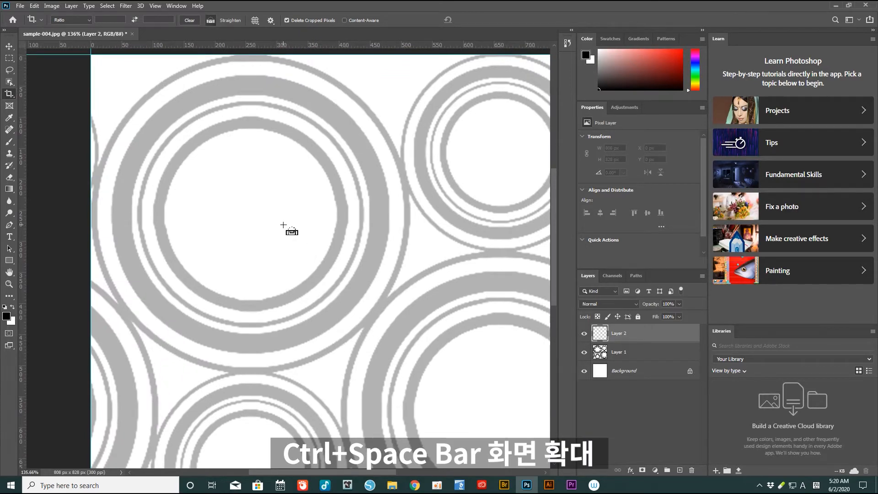
pyautogui.moveTo(329, 235); pyautogui.dragTo(302, 196)
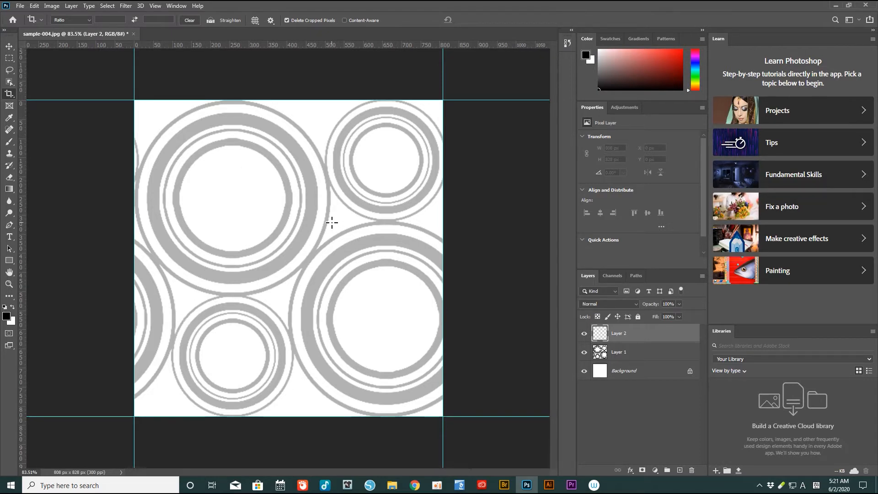
pyautogui.moveTo(228, 173); pyautogui.dragTo(280, 196)
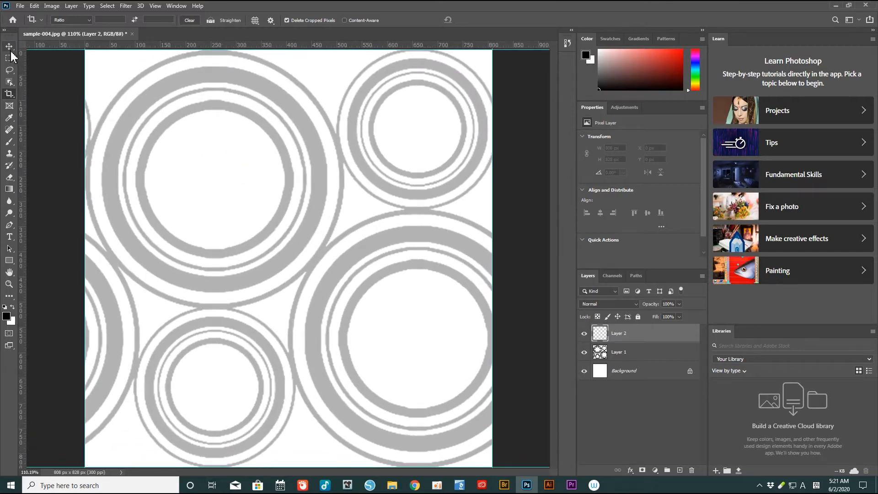
pyautogui.rightClick(10, 60)
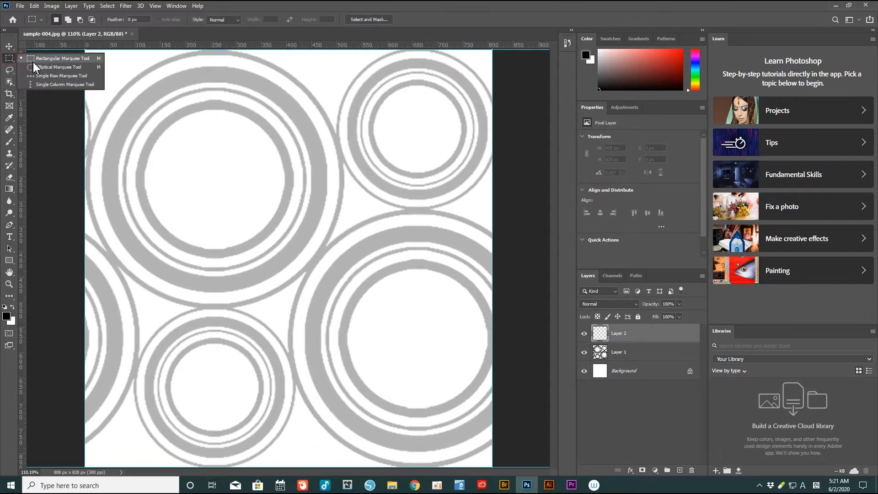
pyautogui.click(54, 67)
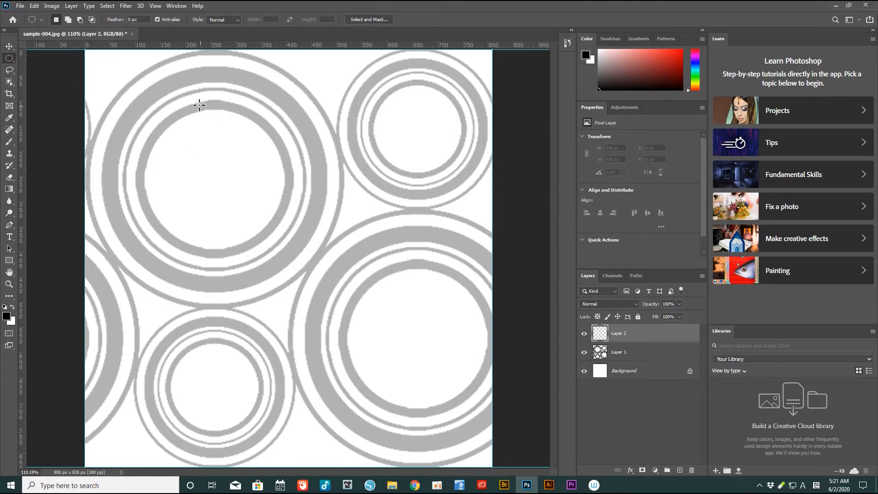
pyautogui.moveTo(126, 94); pyautogui.dragTo(170, 183)
pyautogui.click(236, 251)
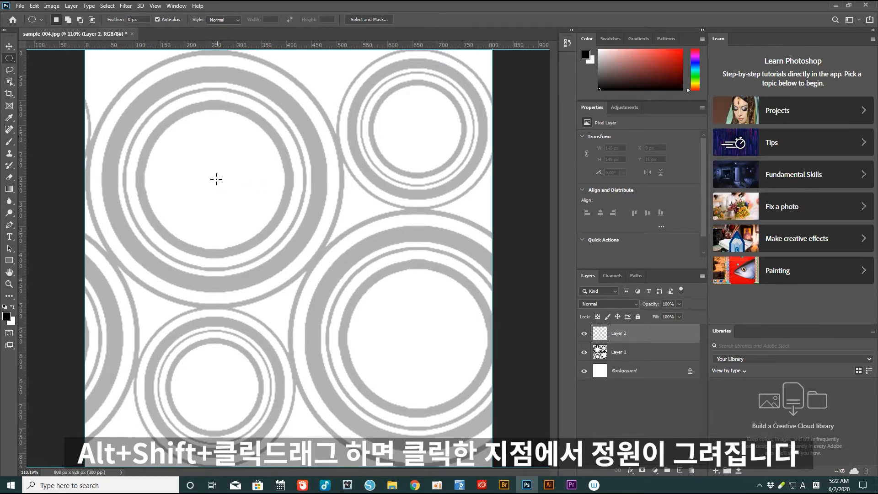
pyautogui.moveTo(213, 180); pyautogui.dragTo(263, 222)
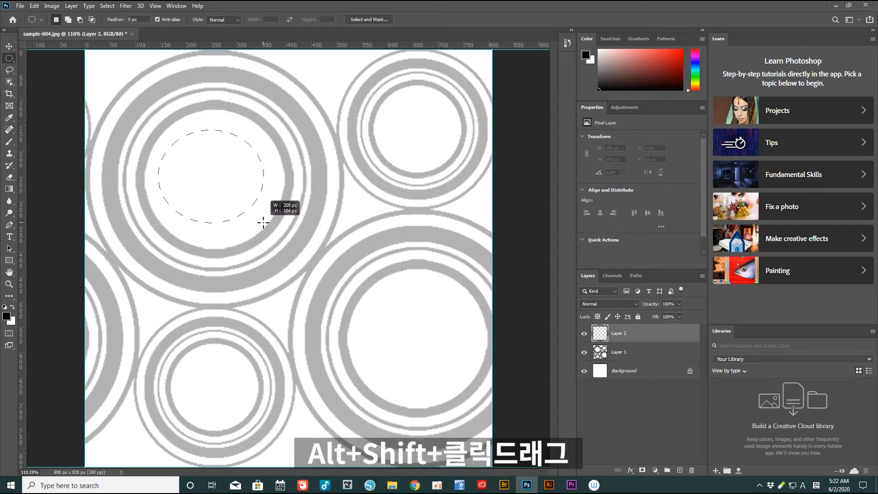
pyautogui.moveTo(264, 223); pyautogui.dragTo(286, 251)
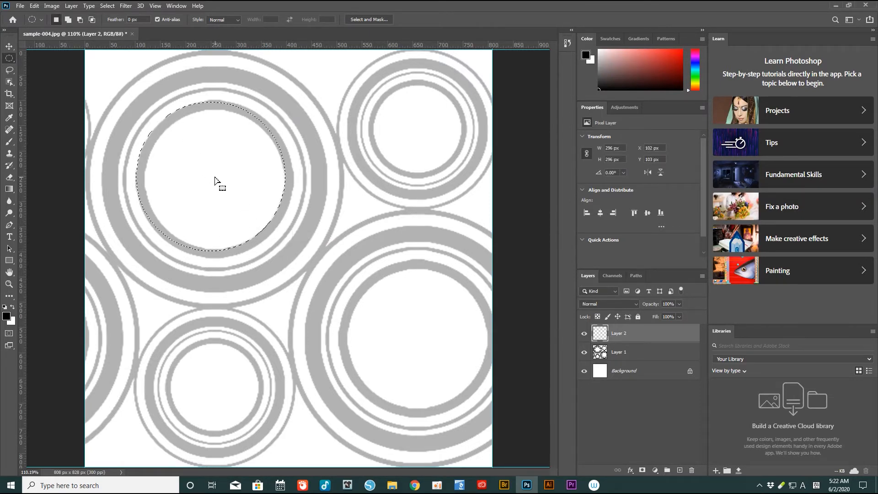
pyautogui.hotkey('ctrl', 'd')
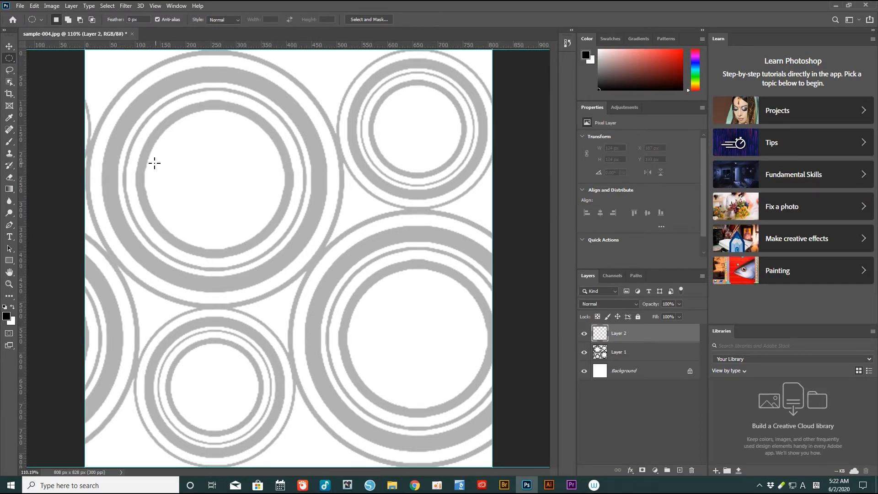
# Step: Place a vertical guide on the right outer edge of the first large circle
pyautogui.moveTo(21, 147); pyautogui.dragTo(355, 255)
pyautogui.moveTo(323, 289); pyautogui.dragTo(308, 233)
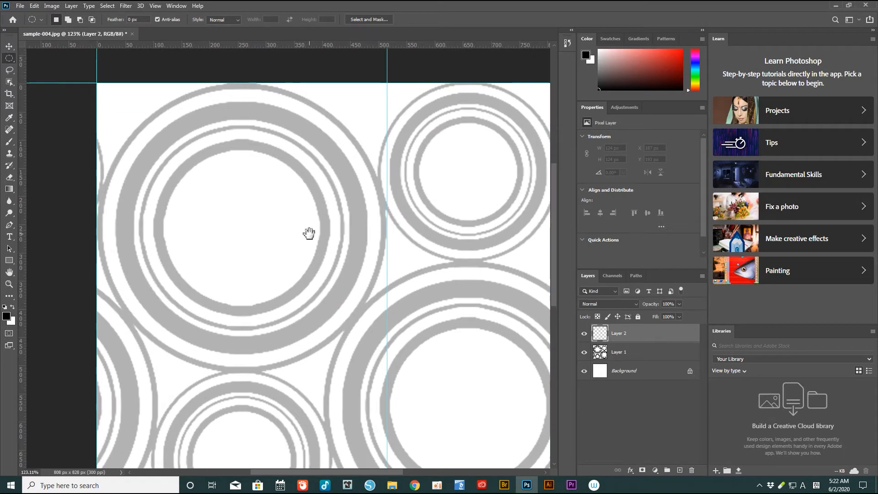
pyautogui.moveTo(367, 43); pyautogui.dragTo(397, 48)
# Step: Select a 517 px square around the first large circle with the Rectangular Marquee, from the tile's upper-left corner to the new guide
pyautogui.rightClick(9, 59)
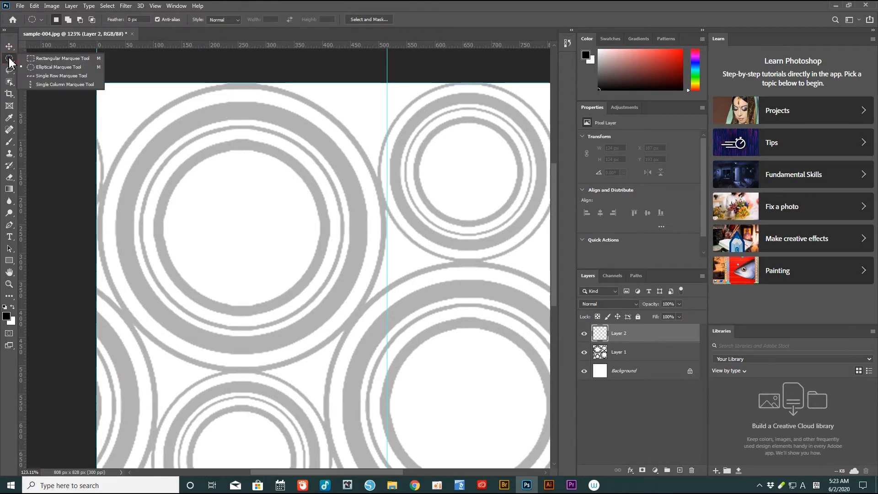
pyautogui.click(33, 60)
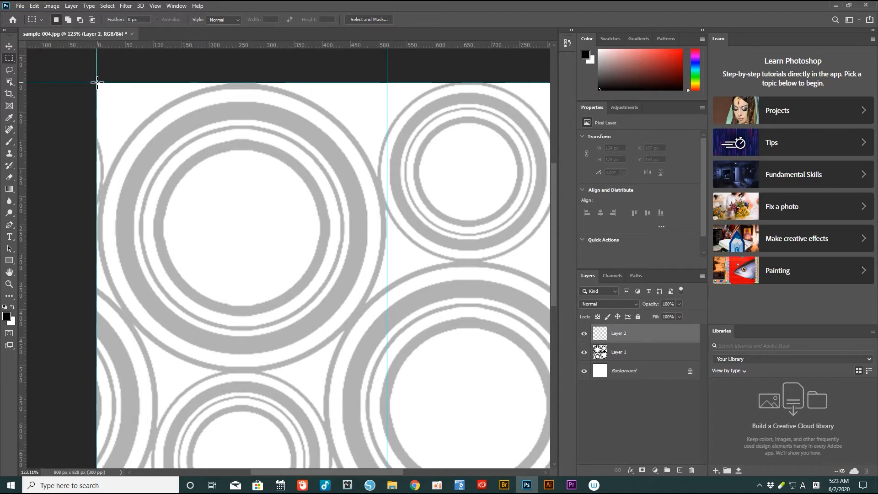
pyautogui.moveTo(97, 83); pyautogui.dragTo(190, 190)
pyautogui.moveTo(241, 222); pyautogui.dragTo(297, 280)
pyautogui.hotkey('ctrl', 'd')
pyautogui.moveTo(99, 83); pyautogui.dragTo(417, 374)
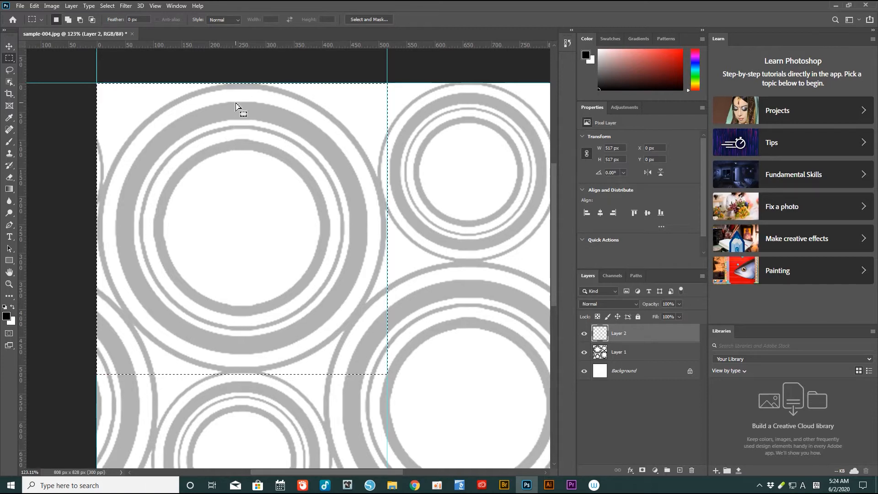
# Step: Place a vertical guide at 258.5 px and a horizontal guide through the center of the square selection, and deselect
pyautogui.moveTo(22, 101); pyautogui.dragTo(237, 123)
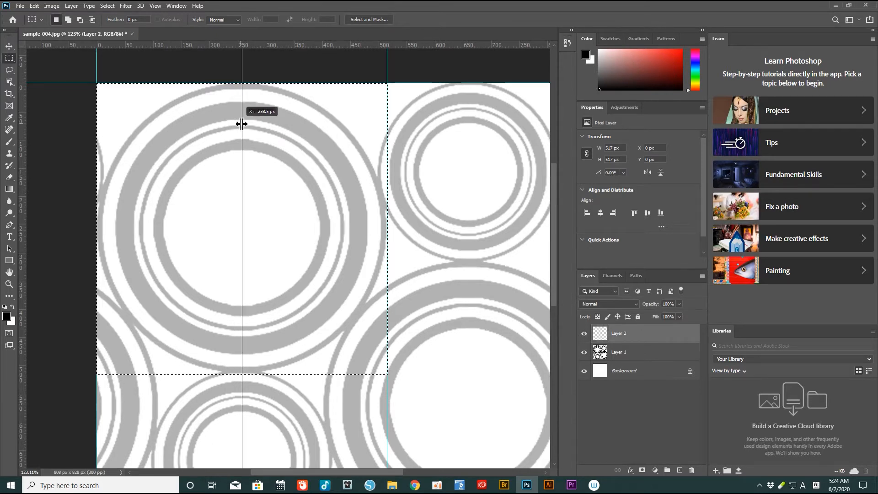
pyautogui.moveTo(242, 123)
pyautogui.mouseDown()
pyautogui.moveTo(225, 127)
pyautogui.moveTo(252, 130)
pyautogui.moveTo(243, 131)
pyautogui.mouseUp()
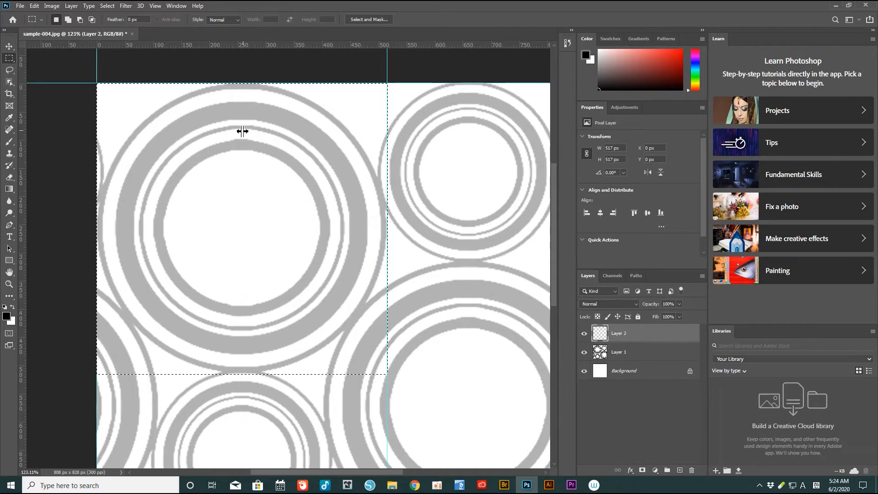
pyautogui.moveTo(373, 44); pyautogui.dragTo(380, 229)
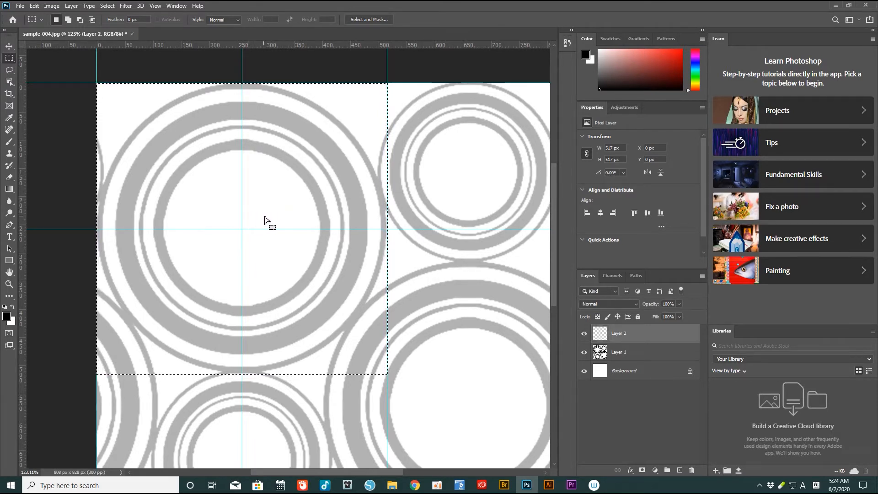
pyautogui.hotkey('ctrl', 'd')
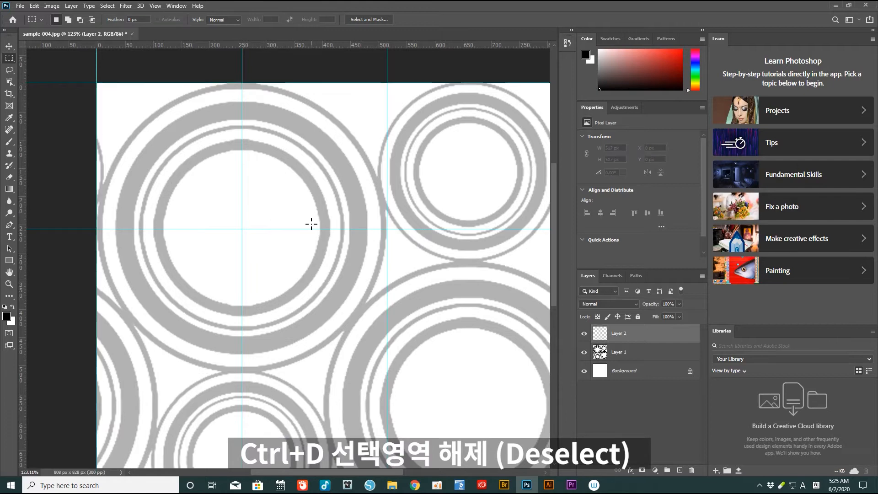
# Step: Select the outer edge of the first large circle with the Elliptical Marquee, as a 513 px circle centered on the guide intersection
pyautogui.moveTo(303, 234); pyautogui.dragTo(265, 206)
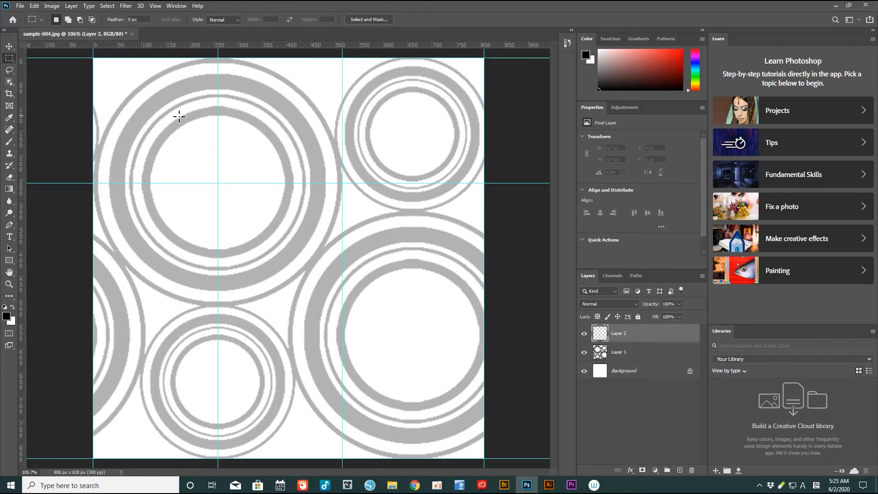
pyautogui.rightClick(9, 58)
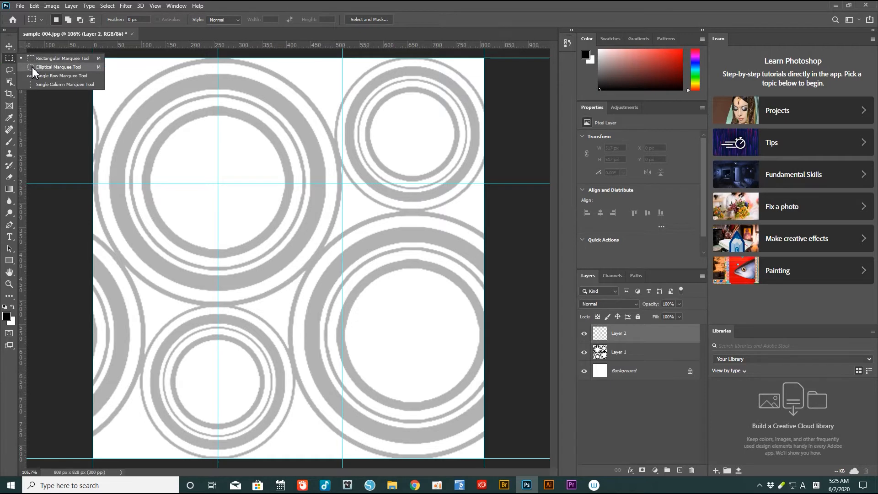
pyautogui.click(33, 67)
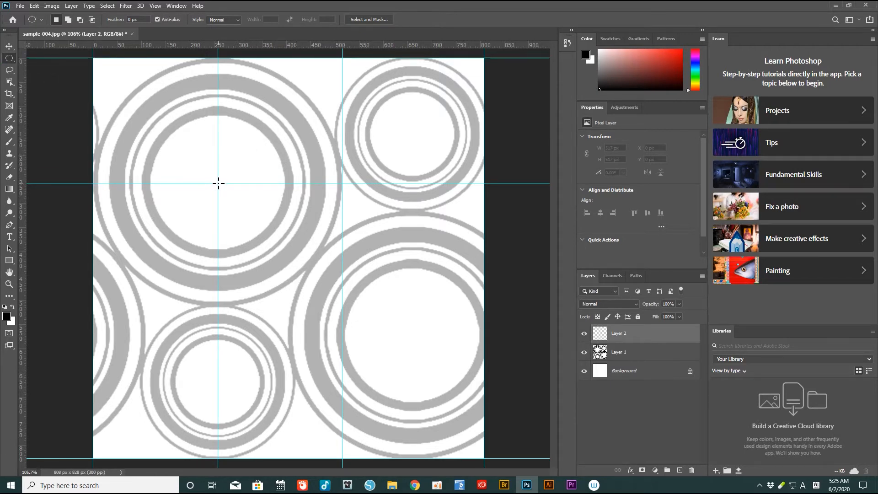
pyautogui.moveTo(216, 183); pyautogui.dragTo(268, 230)
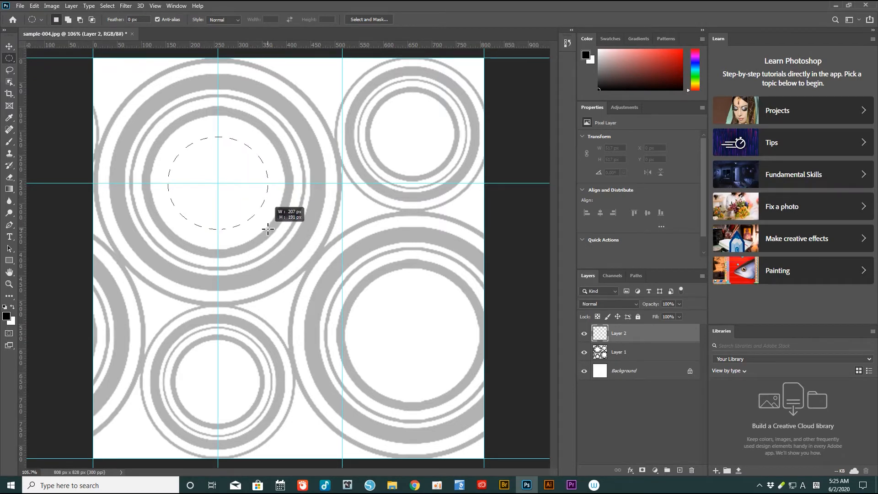
pyautogui.moveTo(268, 230); pyautogui.dragTo(378, 307)
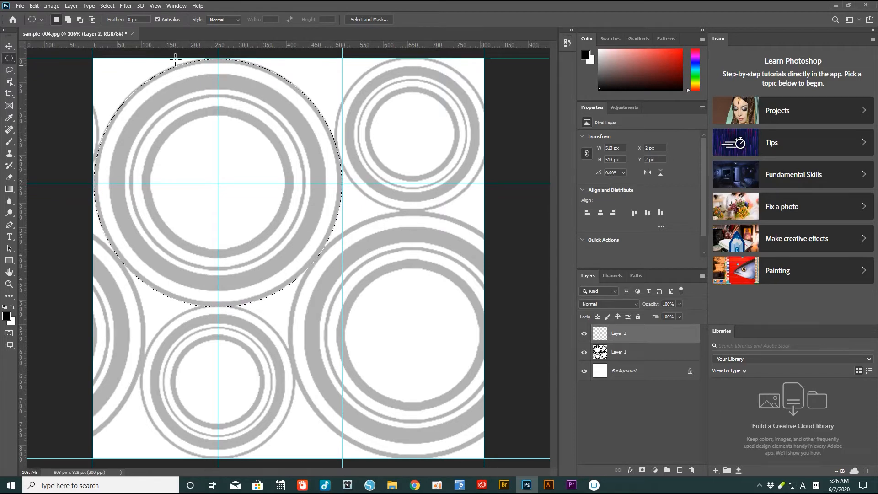
# Step: Stroke the circular selection on Layer 2 with a 10 px black line located inside, and deselect
pyautogui.click(34, 7)
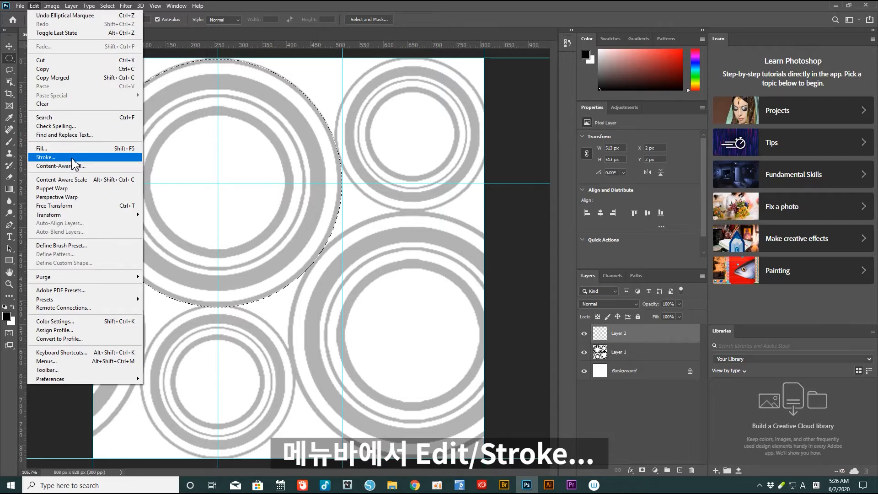
pyautogui.click(72, 158)
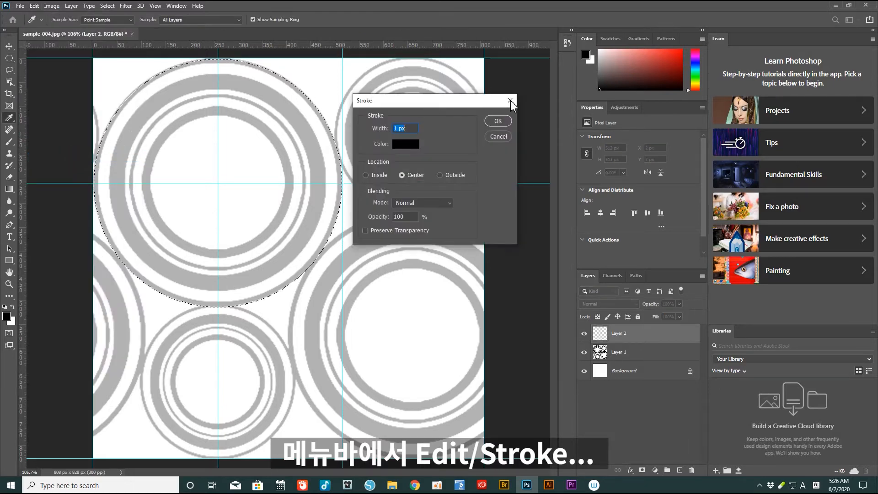
pyautogui.moveTo(456, 104)
pyautogui.mouseDown()
pyautogui.moveTo(437, 96)
pyautogui.moveTo(465, 90)
pyautogui.mouseUp()
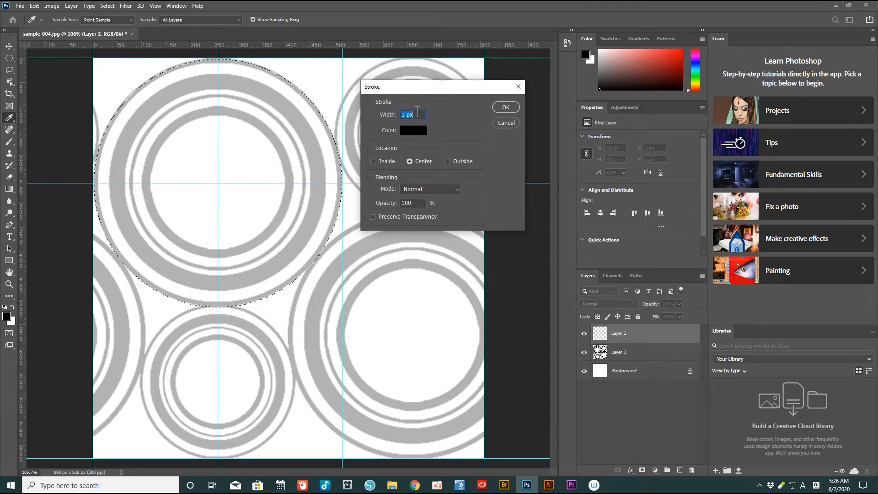
pyautogui.write('10')
pyautogui.click(373, 161)
pyautogui.click(505, 108)
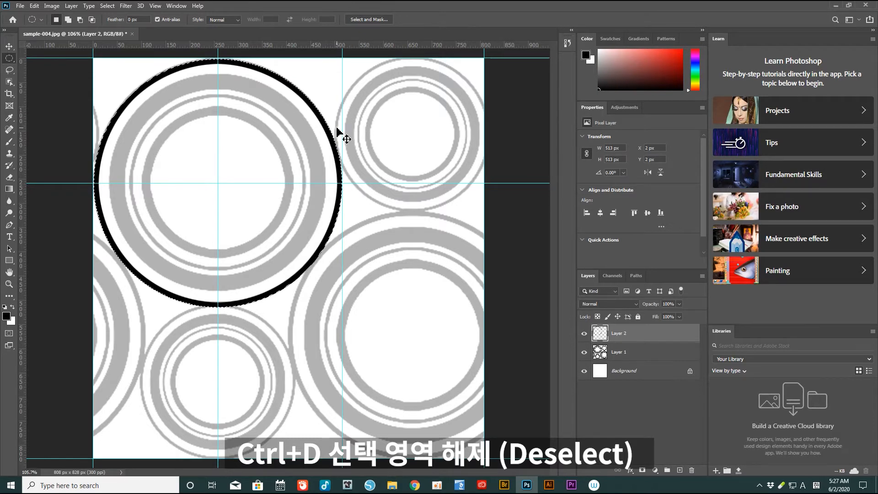
pyautogui.hotkey('ctrl', 'd')
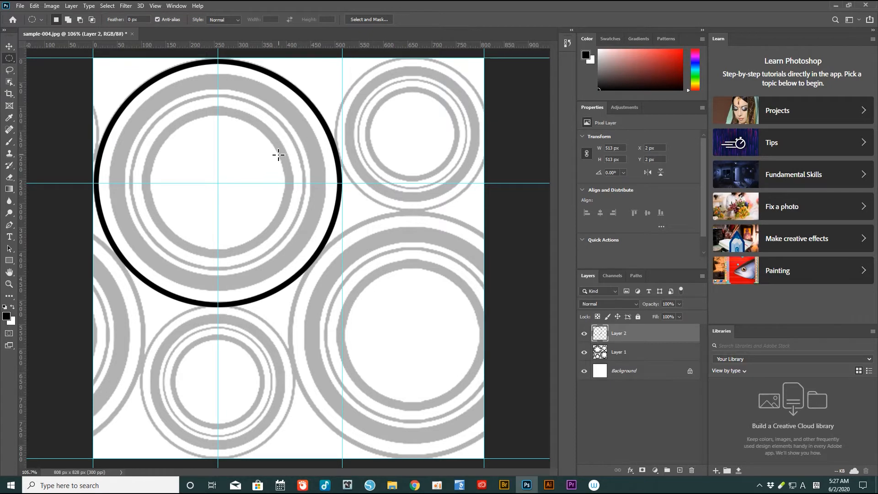
# Step: Select a 449 px circle along the thick second ring from the same center, stroke it 26 px inside in black, and deselect
pyautogui.moveTo(218, 183)
pyautogui.mouseDown()
pyautogui.moveTo(296, 242)
pyautogui.moveTo(285, 241)
pyautogui.moveTo(332, 291)
pyautogui.mouseUp()
pyautogui.click(34, 6)
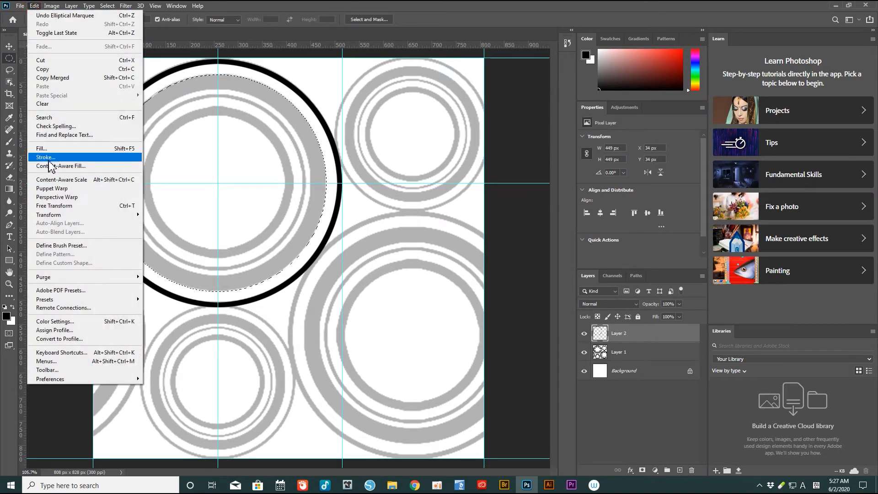
pyautogui.click(51, 159)
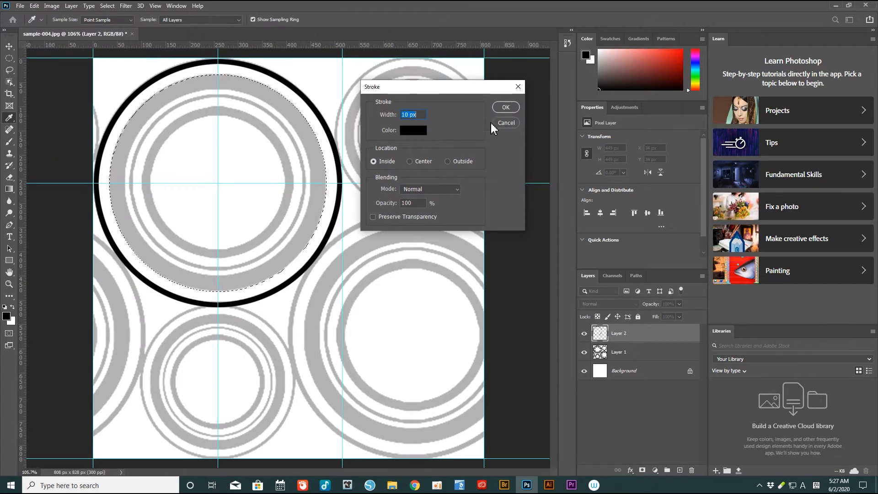
pyautogui.write('26')
pyautogui.click(505, 108)
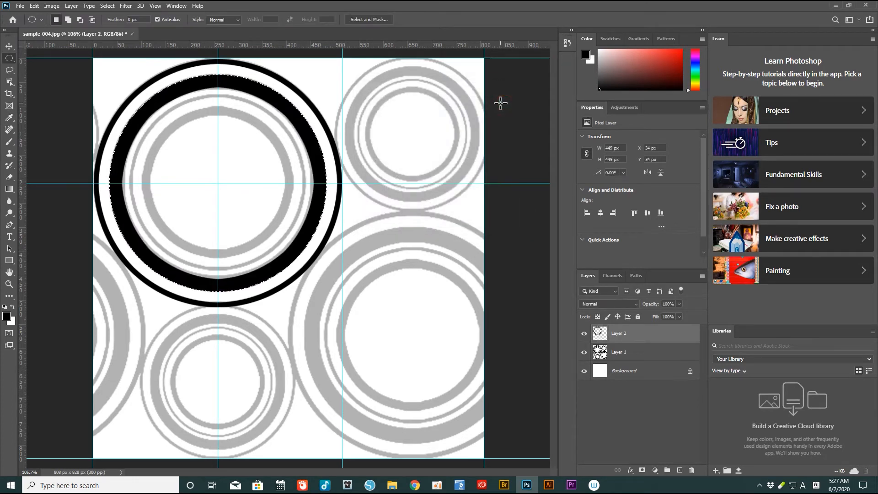
pyautogui.hotkey('ctrl', 'd')
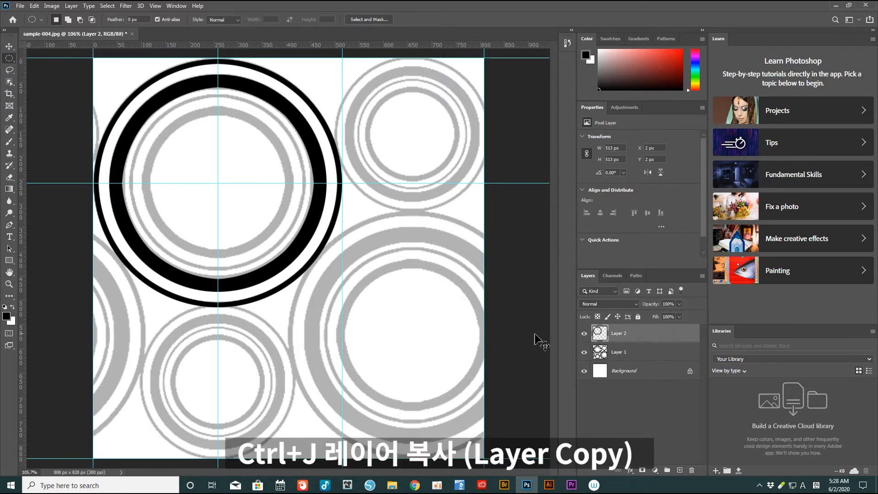
# Step: Try to add the inner rings by merging a duplicate of Layer 2, scaled to 70.15% about its center, back into Layer 2
pyautogui.hotkey('ctrl', 'j')
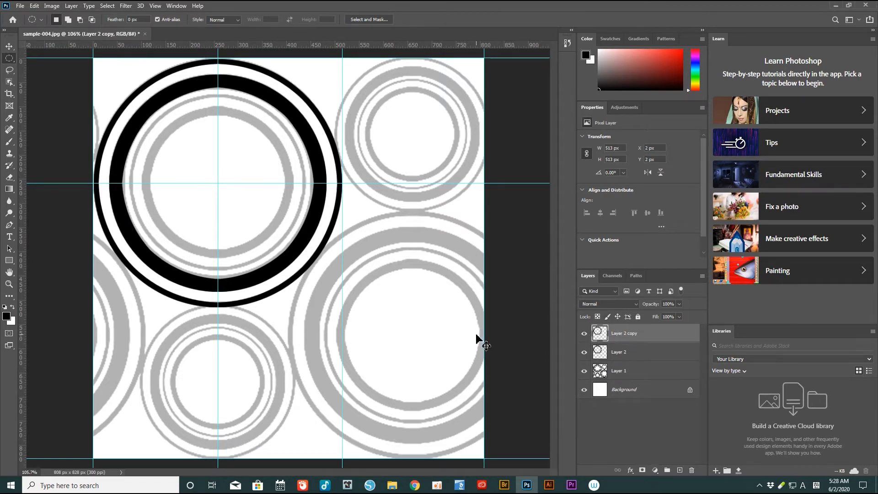
pyautogui.hotkey('ctrl', 't')
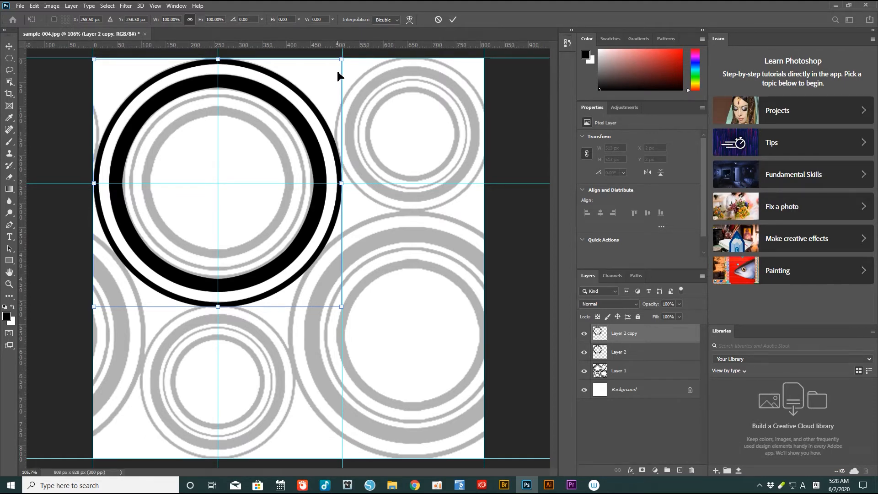
pyautogui.click(35, 6)
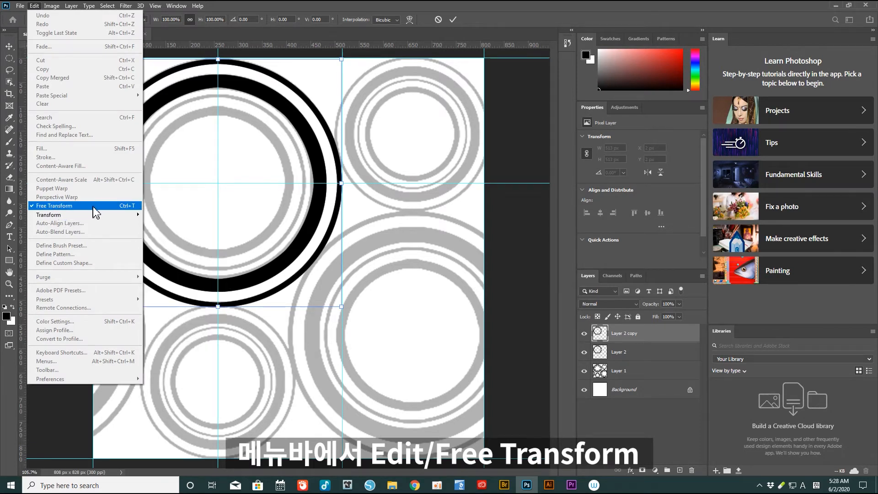
pyautogui.moveTo(77, 215)
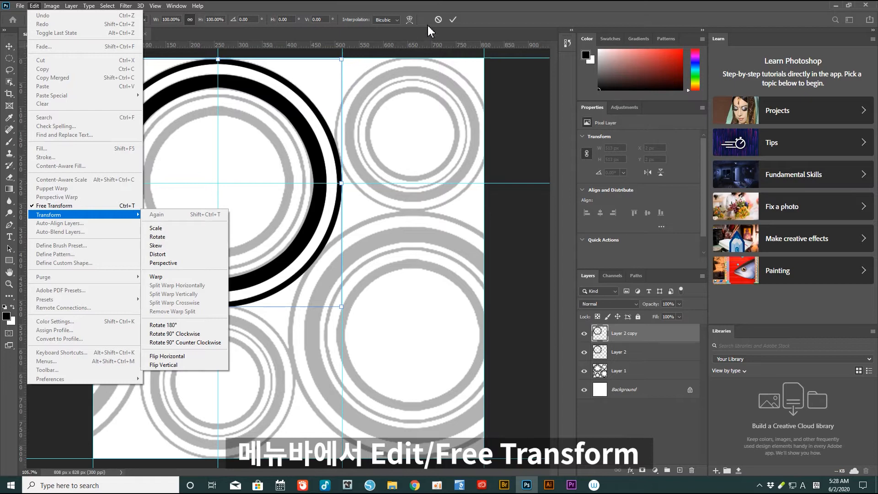
pyautogui.click(399, 78)
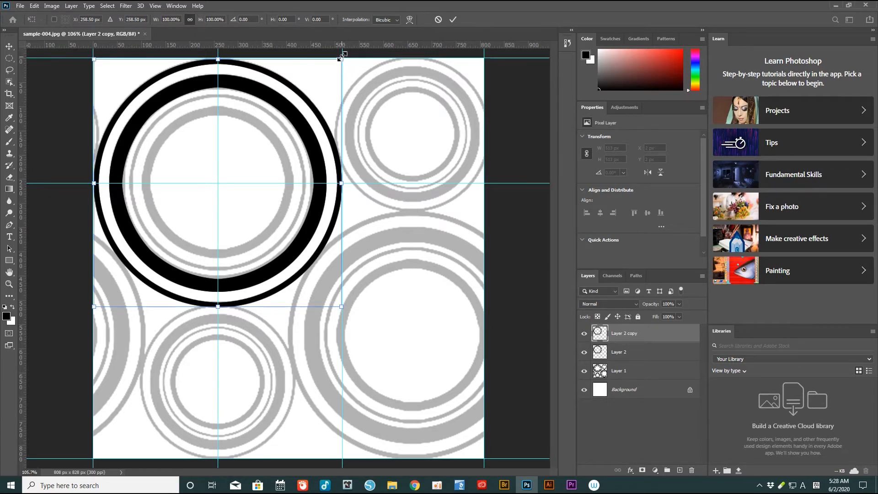
pyautogui.moveTo(343, 61); pyautogui.dragTo(325, 113)
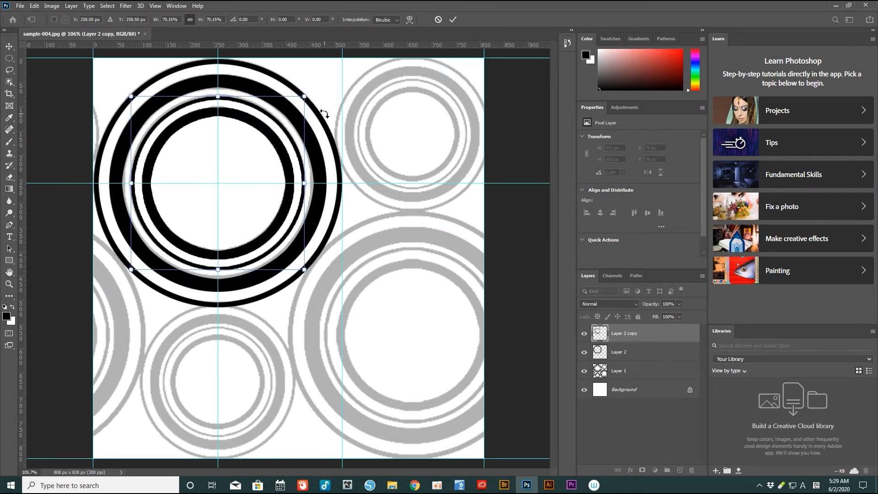
pyautogui.press('Return')
pyautogui.press('m')
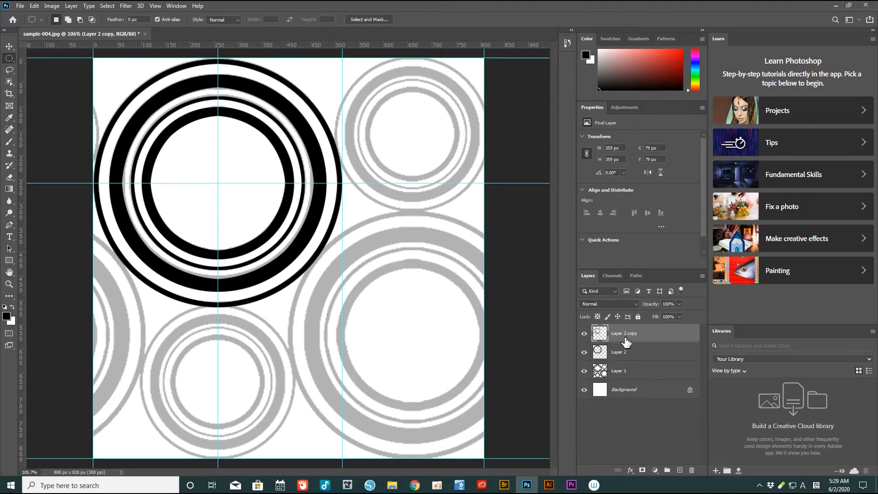
pyautogui.hotkey('ctrl', 'e')
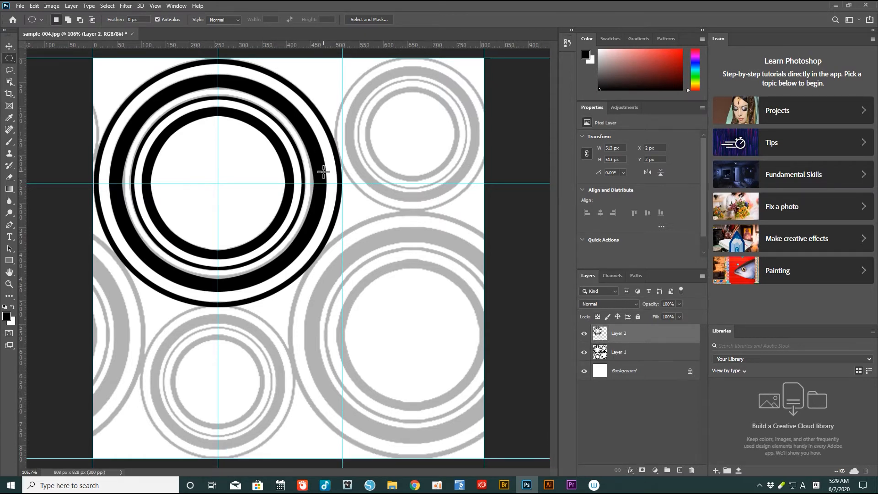
# Step: Undo the merge, scaling and duplication of the rings, and try a 359 px circular selection over the thin inner ring before deselecting
pyautogui.hotkey('ctrl', 'z')
pyautogui.hotkey('ctrl', 'z')
pyautogui.hotkey('ctrl', 'z')
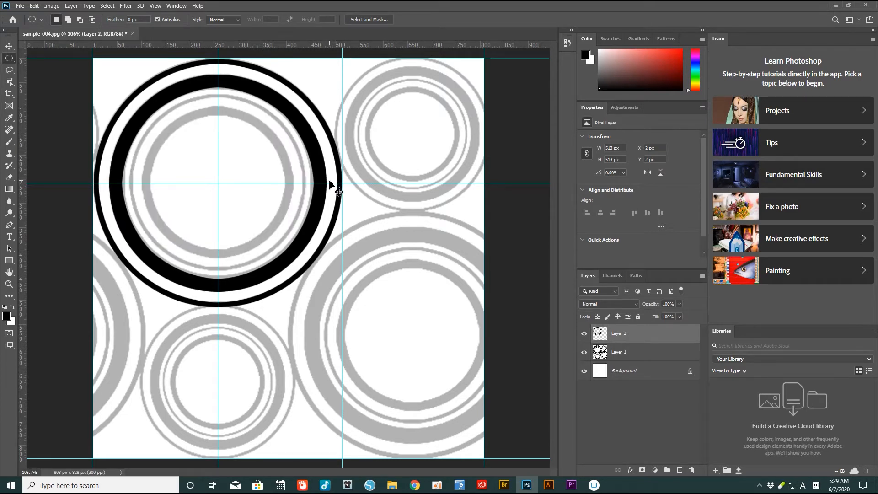
pyautogui.moveTo(217, 182)
pyautogui.mouseDown()
pyautogui.moveTo(295, 226)
pyautogui.moveTo(339, 269)
pyautogui.mouseUp()
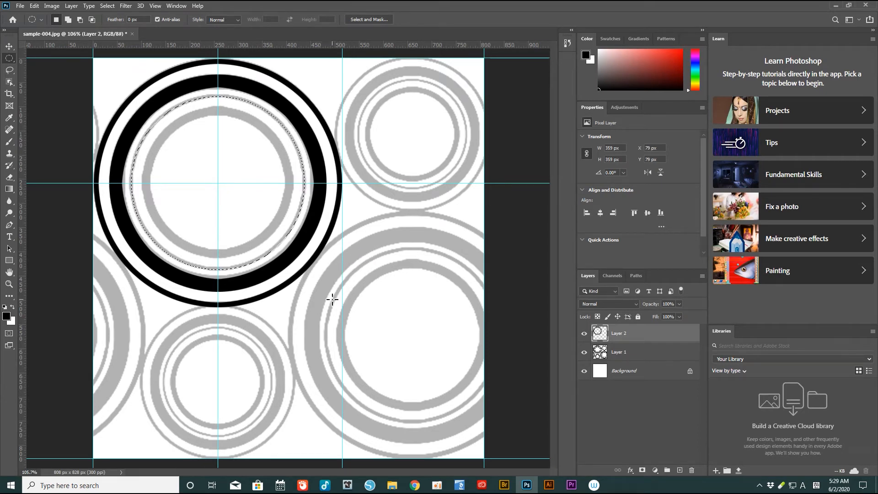
pyautogui.hotkey('ctrl', 'd')
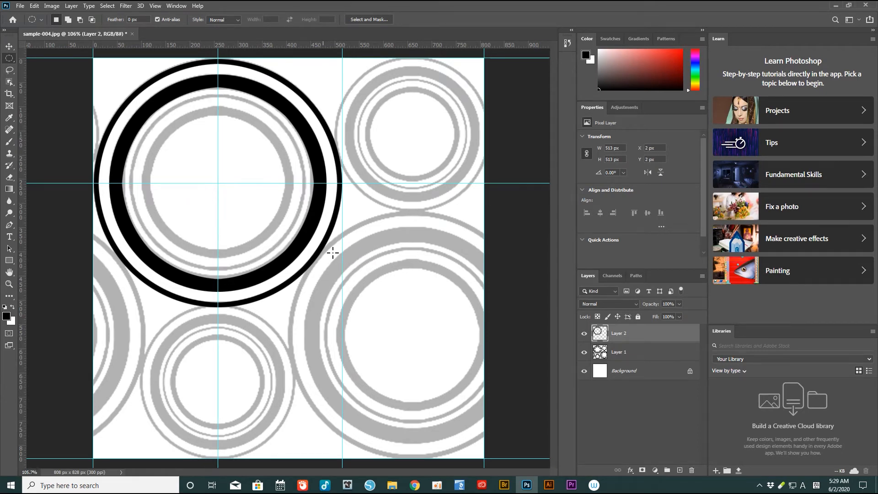
# Step: Add the inner rings by merging a duplicate of Layer 2, scaled to 71.44% about its center, back into Layer 2
pyautogui.hotkey('ctrl', 'j')
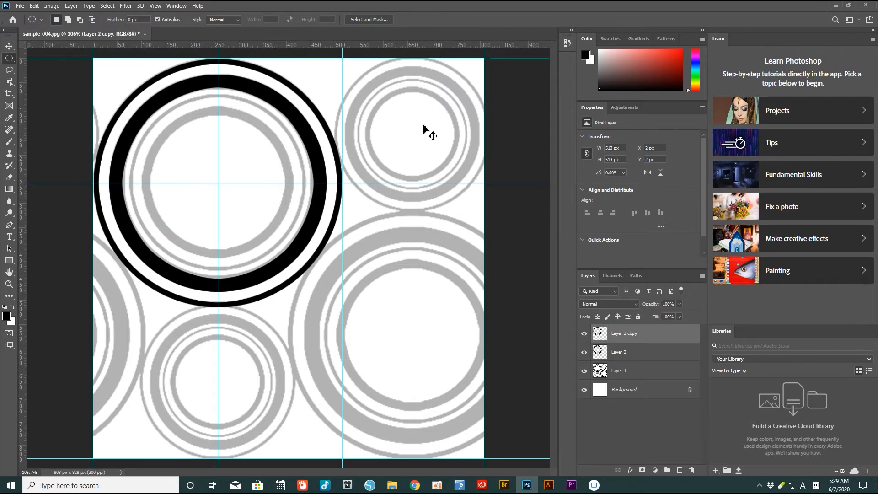
pyautogui.hotkey('ctrl', 't')
pyautogui.moveTo(341, 59); pyautogui.dragTo(310, 95)
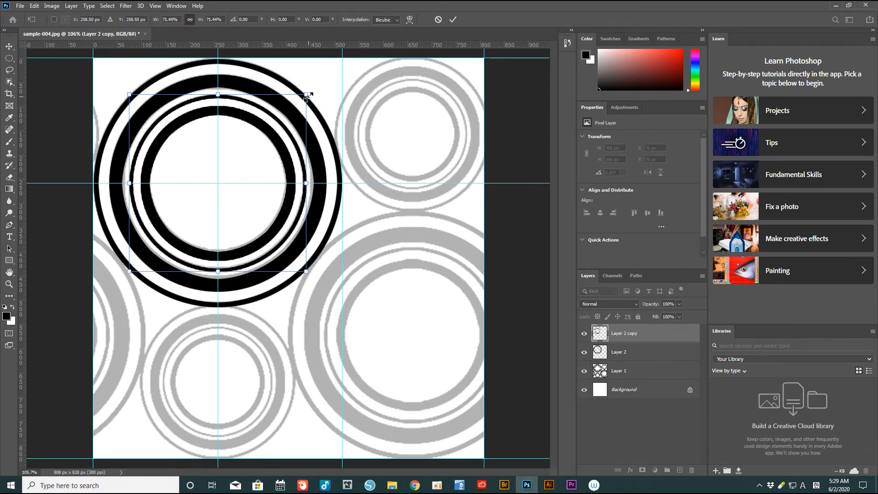
pyautogui.press('Return')
pyautogui.moveTo(605, 333); pyautogui.dragTo(596, 320)
pyautogui.hotkey('ctrl', 'e')
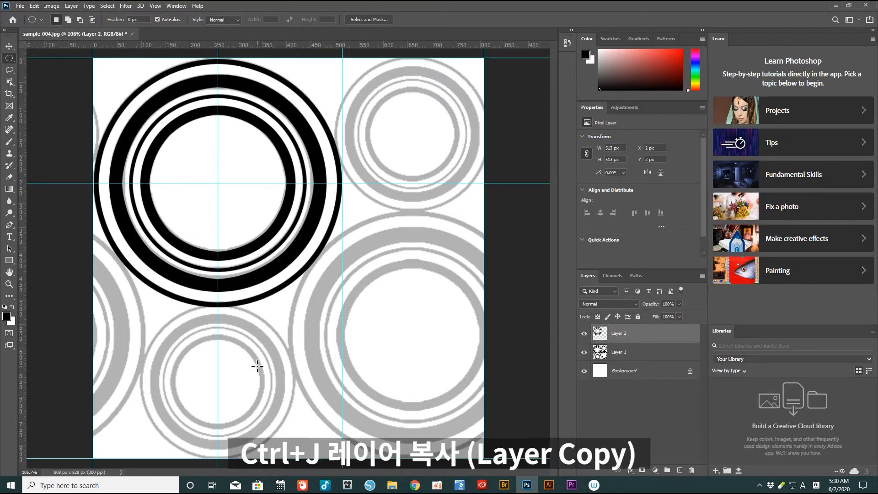
# Step: Duplicate the redrawn large circle's layer, move the copy down to the tile's lower edge and scale it to 60.85%
pyautogui.hotkey('ctrl', 'j')
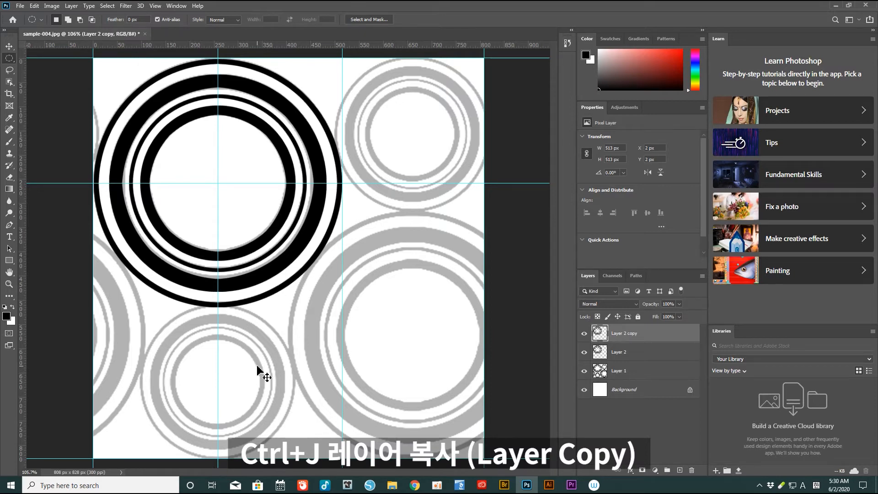
pyautogui.hotkey('ctrl', 't')
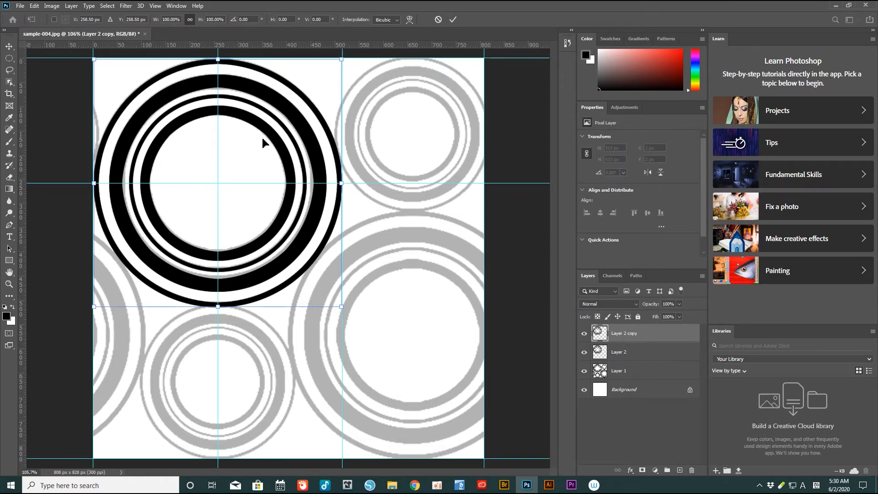
pyautogui.moveTo(280, 93); pyautogui.dragTo(284, 250)
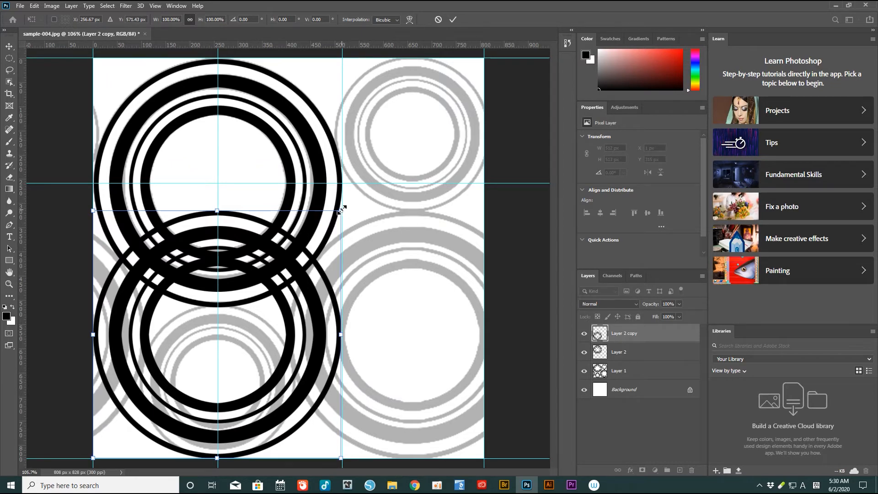
pyautogui.moveTo(342, 209); pyautogui.dragTo(277, 338)
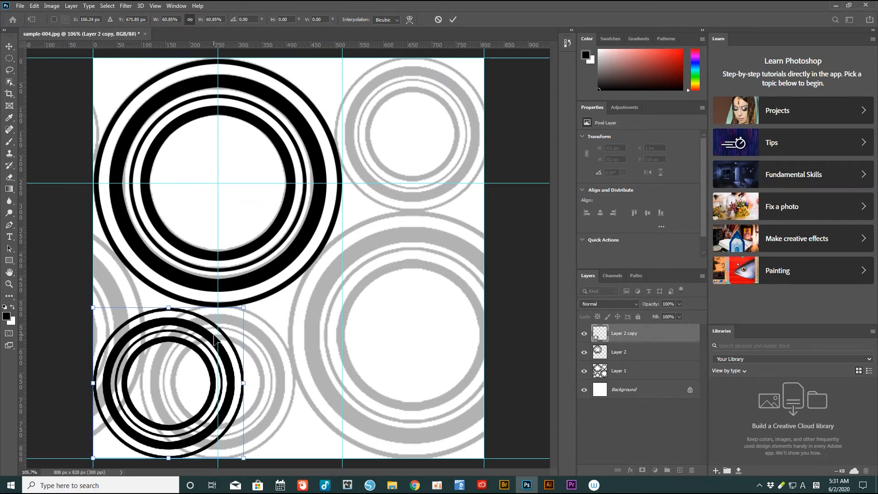
# Step: Position the reduced circle over the faded small circle below the large one, centered on the vertical guide at X 258.50 px
pyautogui.moveTo(182, 347)
pyautogui.mouseDown()
pyautogui.moveTo(231, 346)
pyautogui.moveTo(188, 346)
pyautogui.mouseUp()
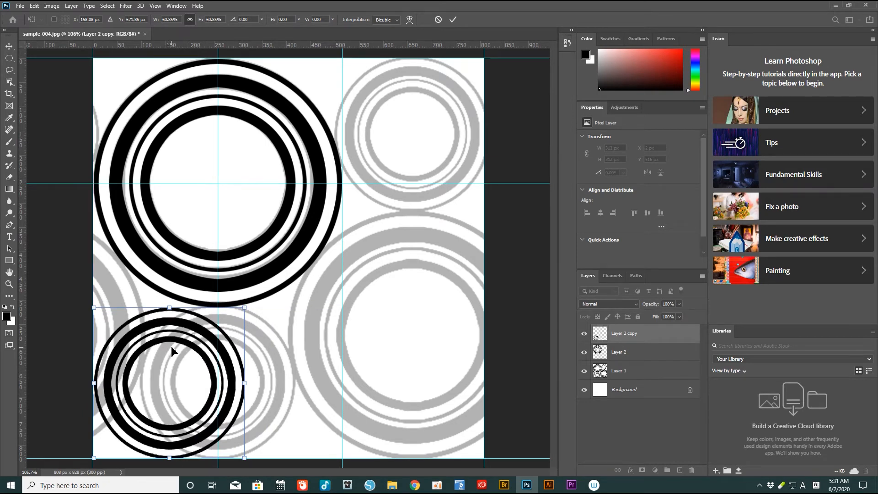
pyautogui.moveTo(170, 351)
pyautogui.mouseDown()
pyautogui.moveTo(218, 349)
pyautogui.moveTo(170, 350)
pyautogui.mouseUp()
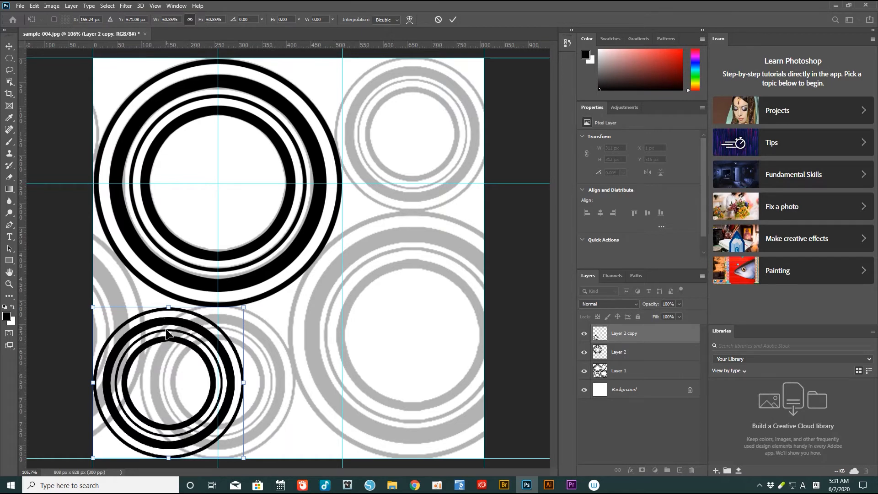
pyautogui.moveTo(165, 329); pyautogui.dragTo(217, 334)
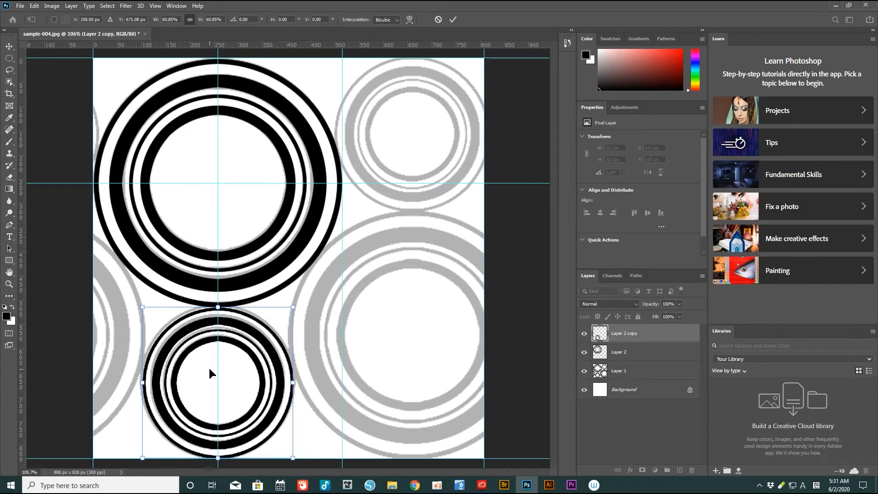
# Step: Apply the reduced circle's transform, merge it down into Layer 2, and duplicate the merged layer
pyautogui.press('m')
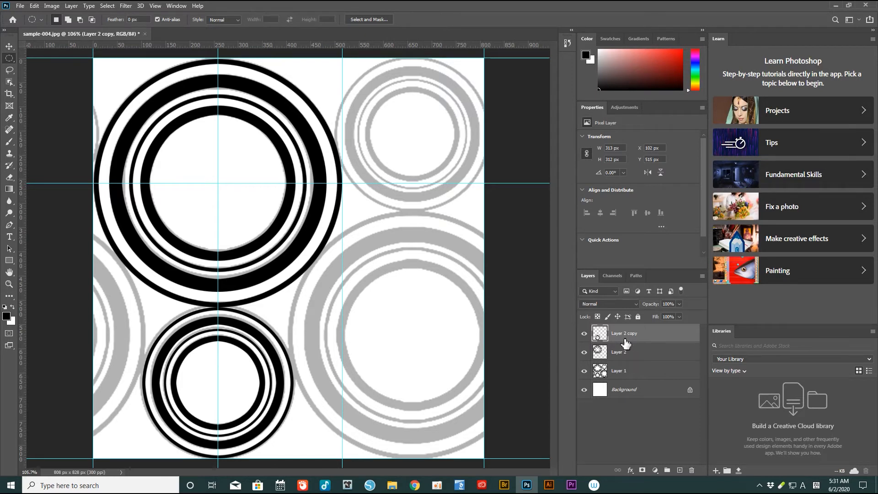
pyautogui.hotkey('ctrl', 'e')
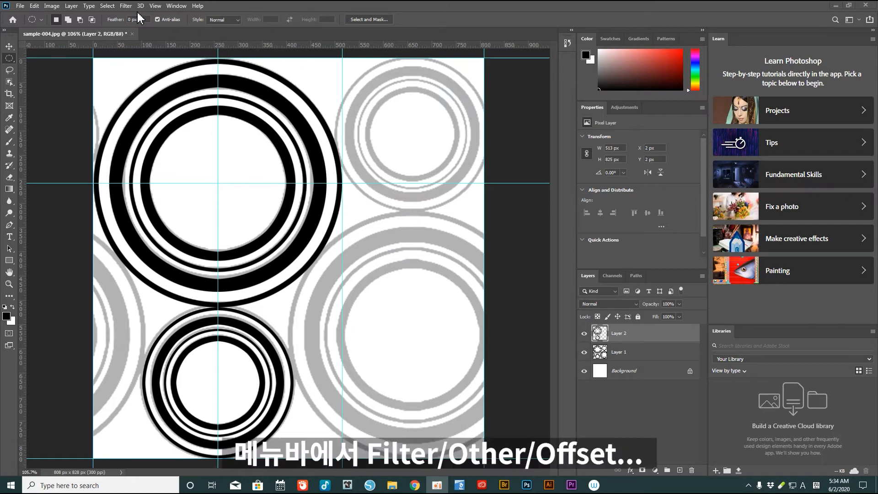
pyautogui.click(126, 6)
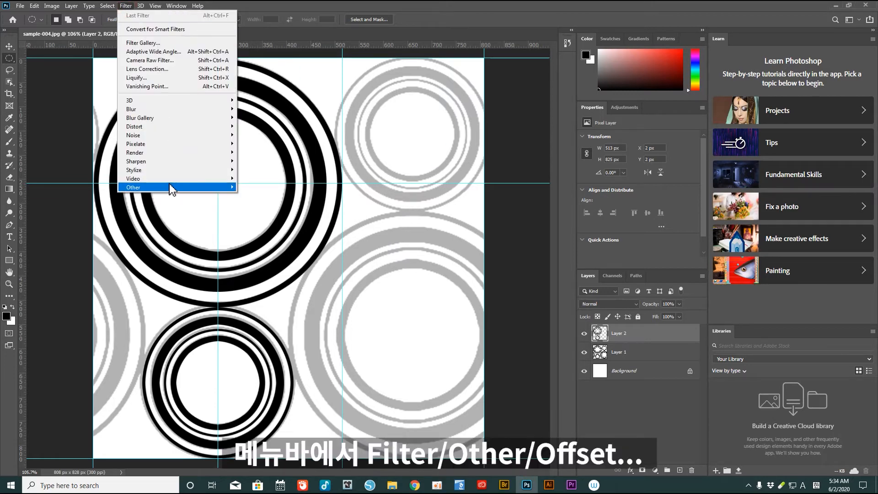
pyautogui.moveTo(171, 188)
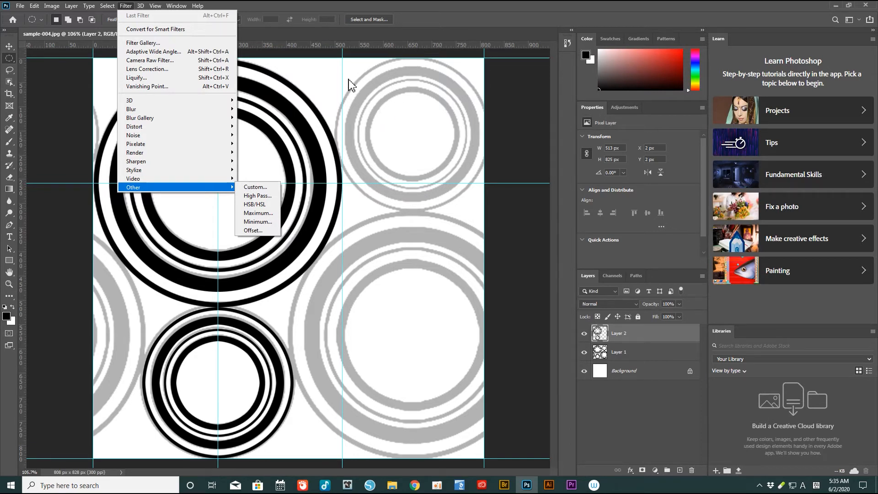
pyautogui.click(316, 127)
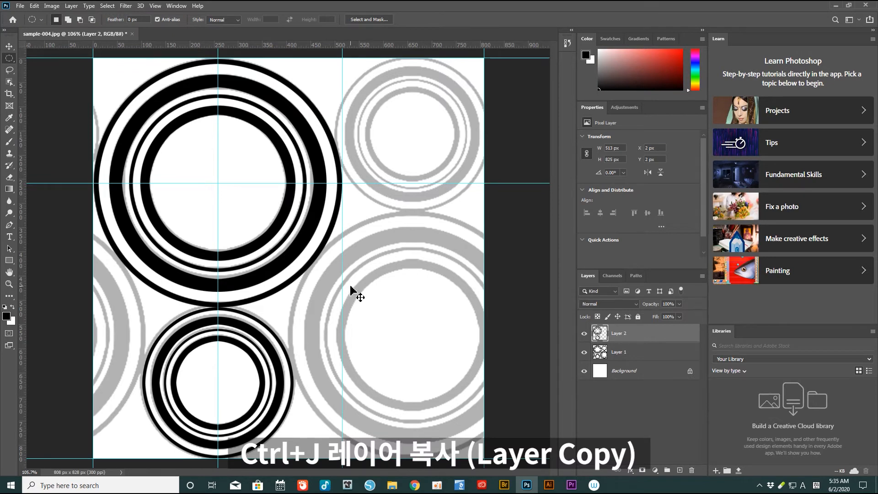
pyautogui.hotkey('ctrl', 'j')
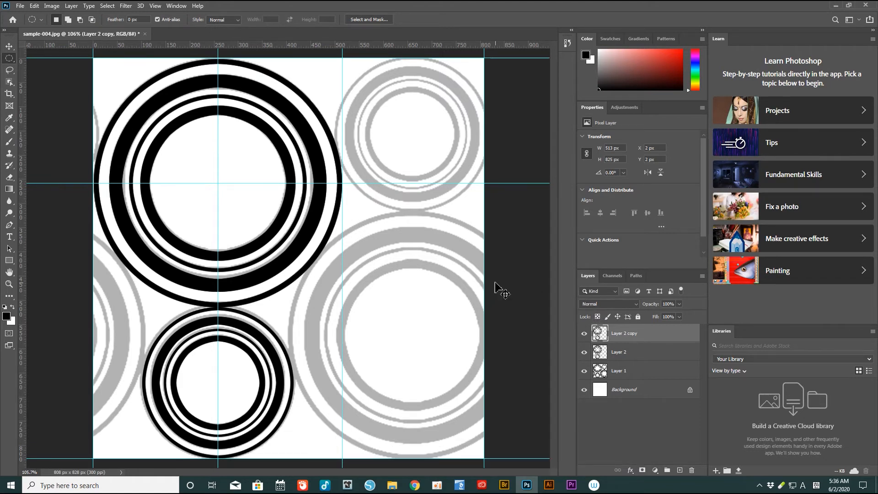
# Step: Try rotating the layer copy 180° and moving it over the faded circles beside the black pair, centered at X 660.50 px
pyautogui.hotkey('ctrl', 't')
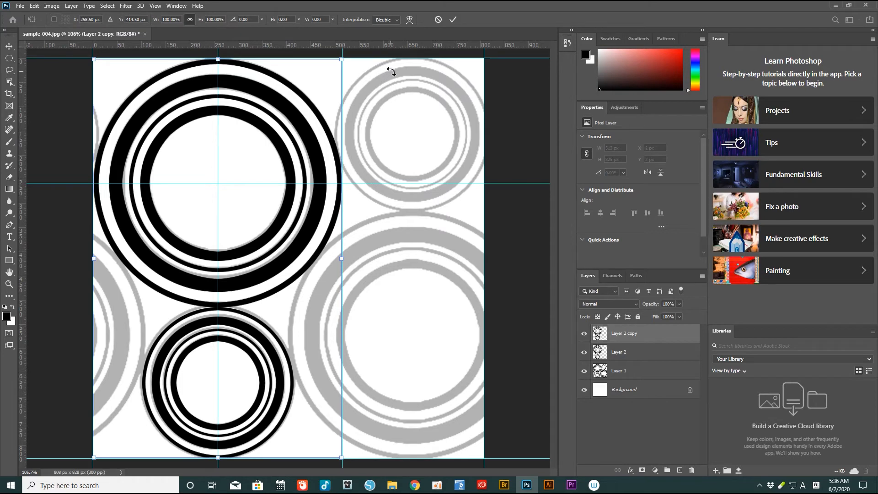
pyautogui.press('Return')
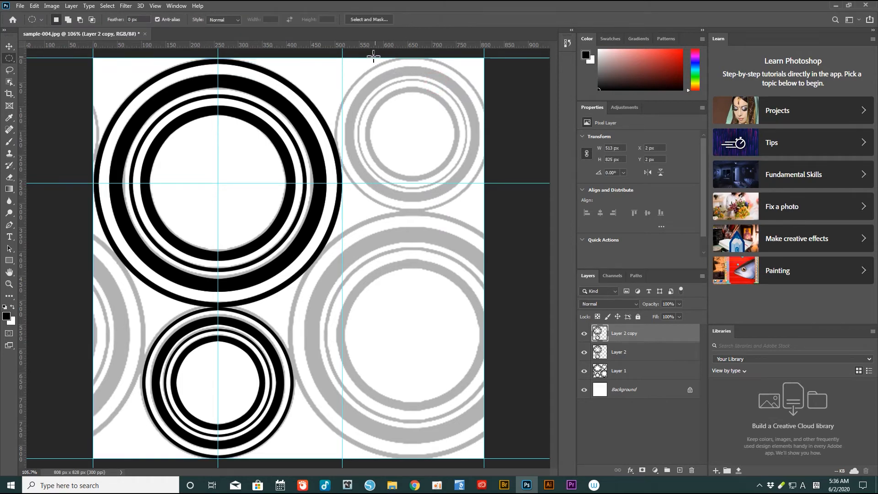
pyautogui.moveTo(405, 87); pyautogui.dragTo(159, 318)
pyautogui.moveTo(184, 272); pyautogui.dragTo(378, 277)
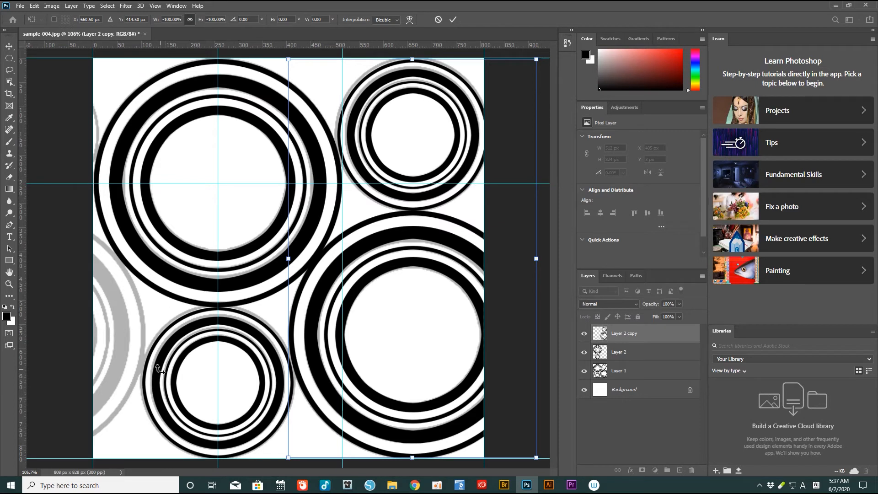
pyautogui.press('Return')
pyautogui.press('m')
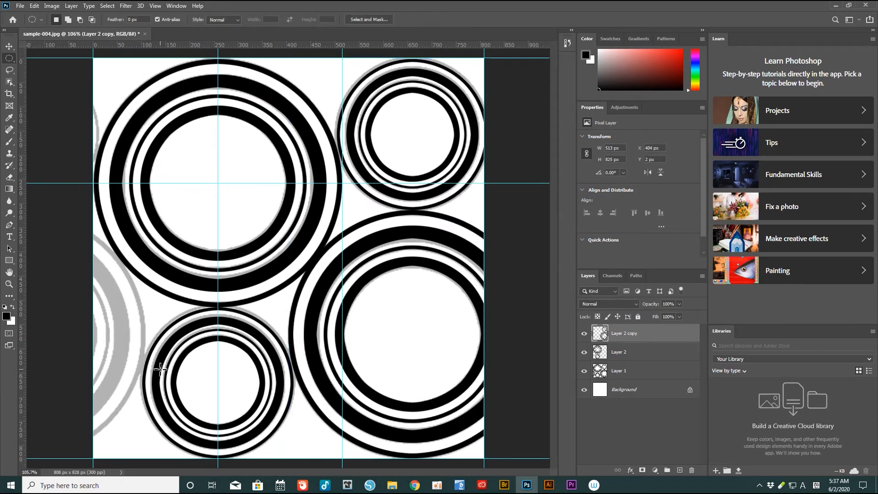
# Step: Try shifting another copy of the rotated circles onto the faded partial circle at X -149.39 px, and undo back to the unrotated Layer 2 copy
pyautogui.hotkey('ctrl', 'j')
pyautogui.hotkey('ctrl', 't')
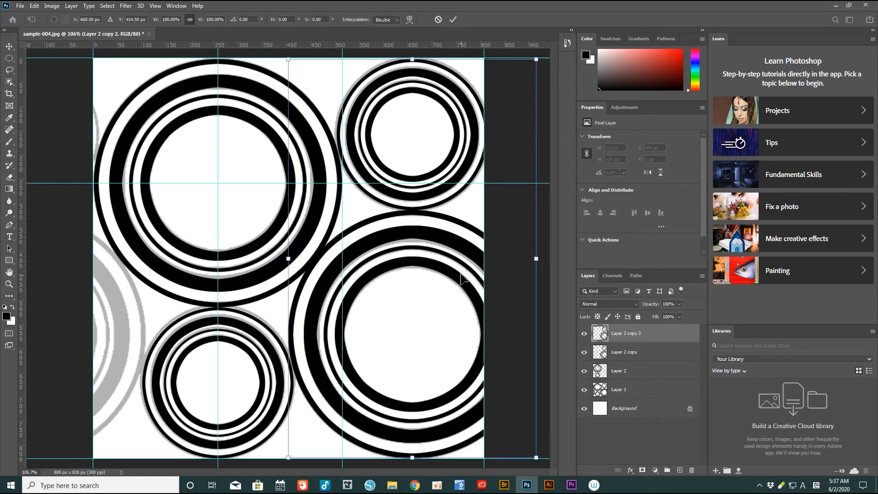
pyautogui.moveTo(457, 261); pyautogui.dragTo(67, 291)
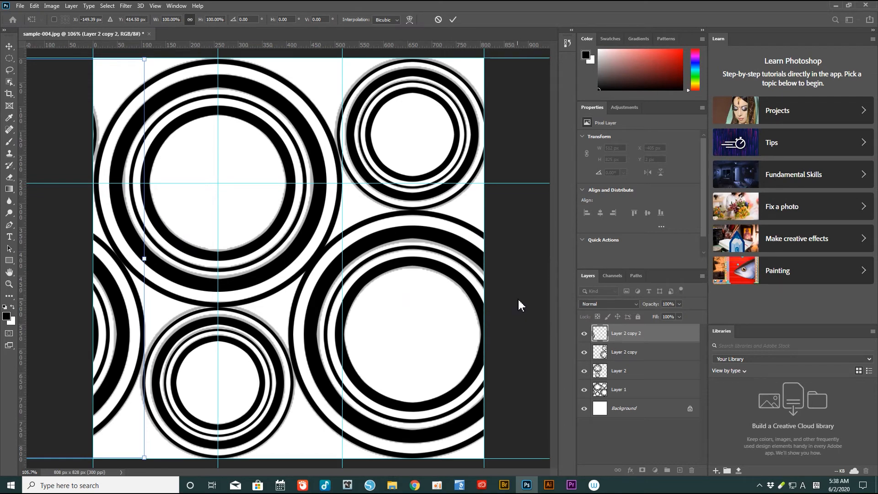
pyautogui.press('Escape')
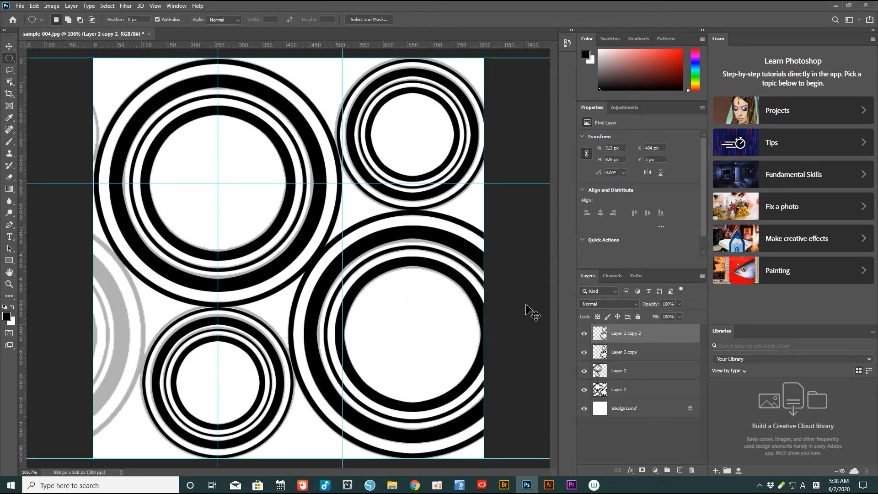
pyautogui.press('Delete')
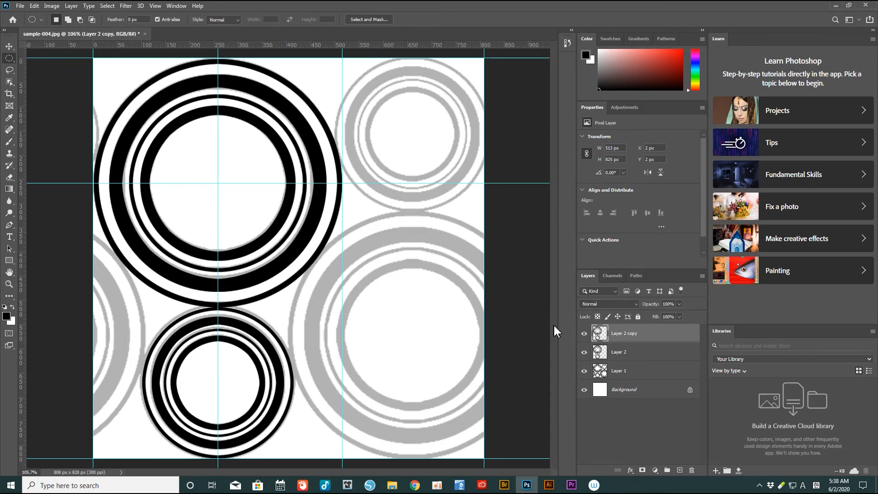
# Step: Select the entire canvas and crop the image to it so pixels outside the tile are trimmed
pyautogui.scroll(-3, 366, 236)
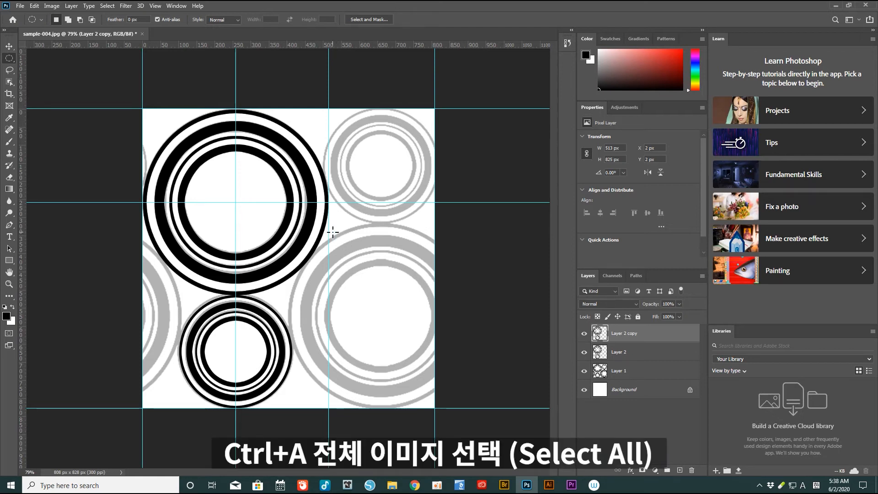
pyautogui.hotkey('ctrl', 'a')
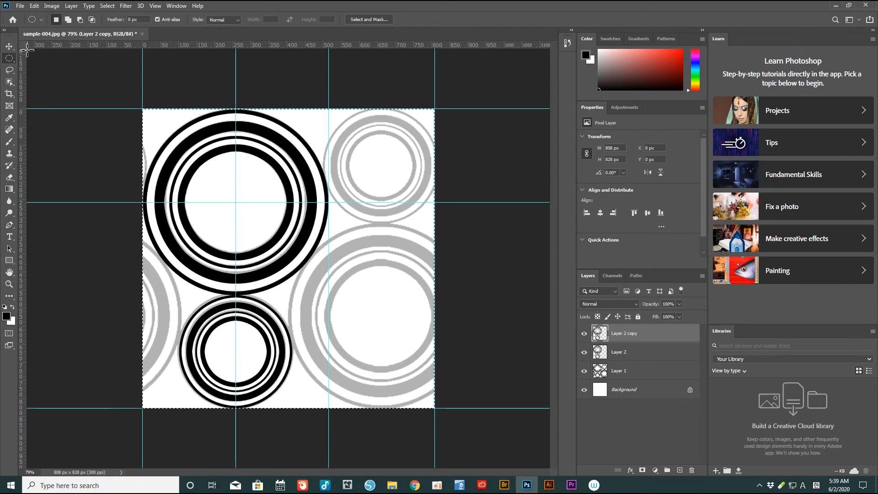
pyautogui.click(52, 6)
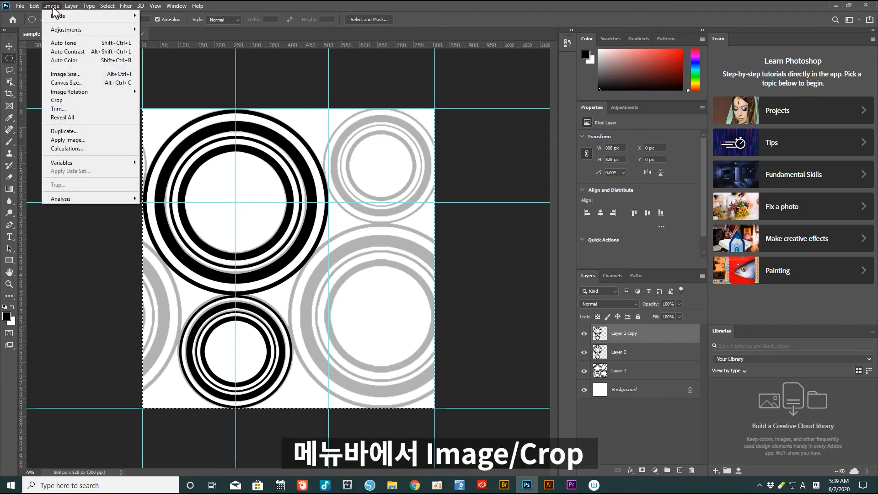
pyautogui.click(74, 105)
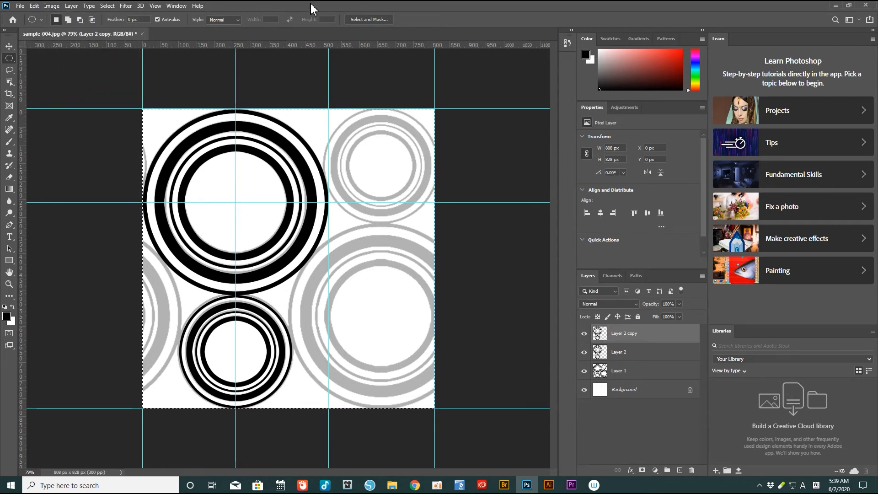
# Step: Check the document's history for the Crop entry and close the history list
pyautogui.click(177, 6)
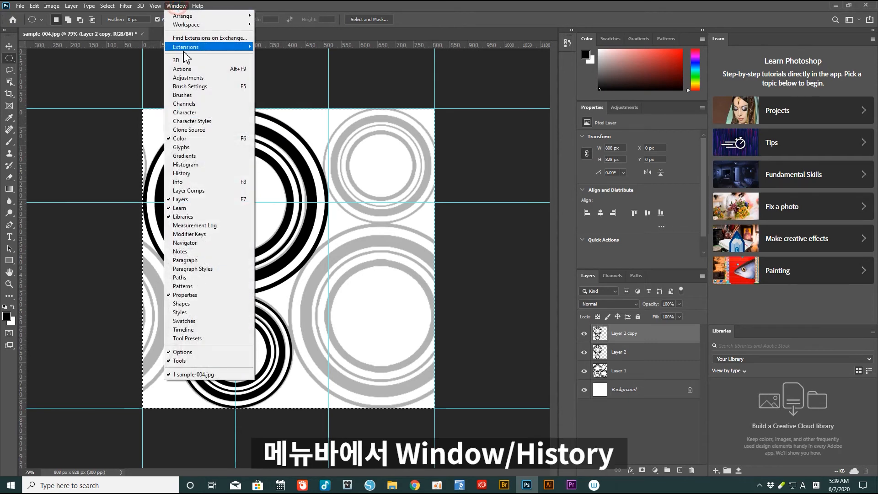
pyautogui.click(200, 175)
pyautogui.moveTo(506, 97); pyautogui.dragTo(489, 391)
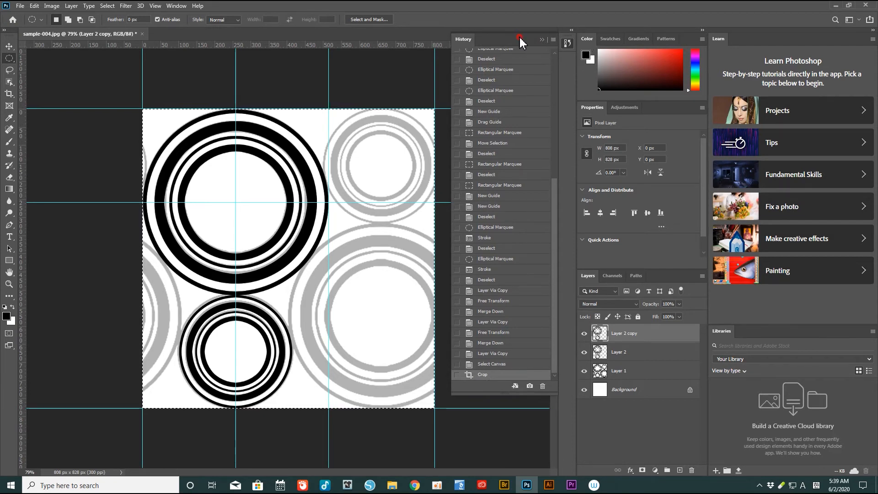
pyautogui.click(555, 43)
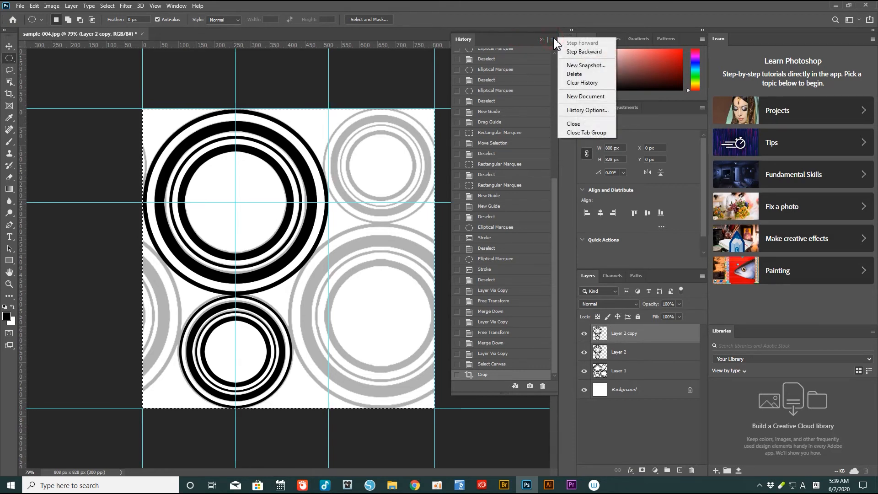
pyautogui.click(577, 120)
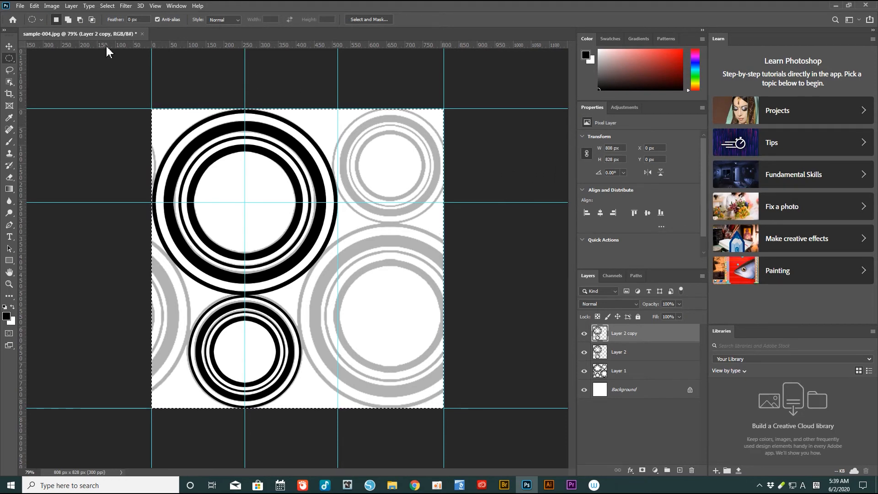
# Step: Clear the selection around the whole canvas
pyautogui.click(51, 6)
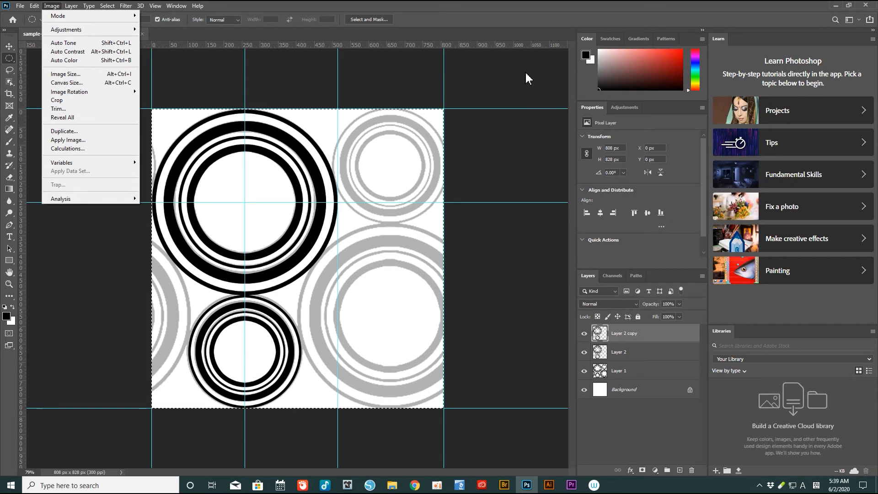
pyautogui.click(497, 35)
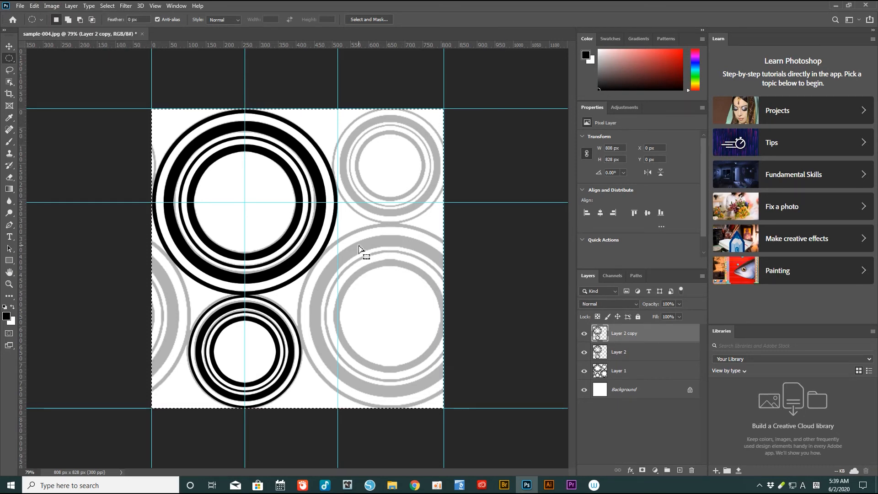
pyautogui.hotkey('ctrl', 'd')
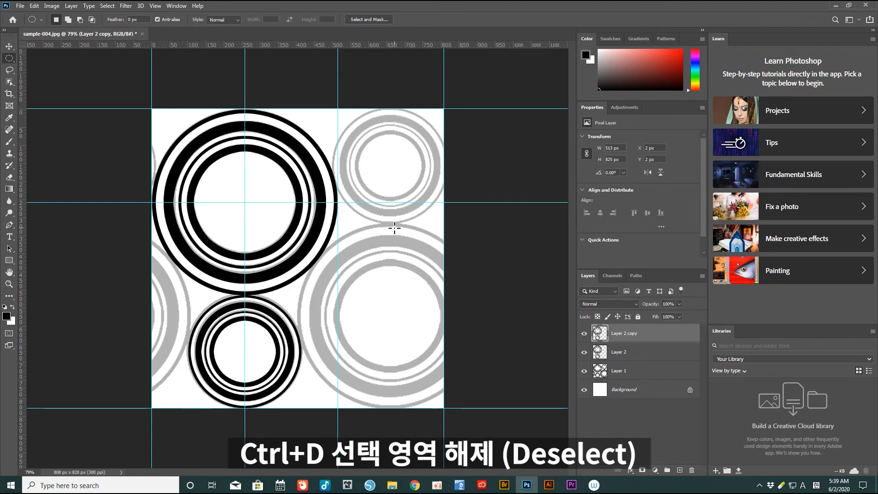
pyautogui.click(128, 6)
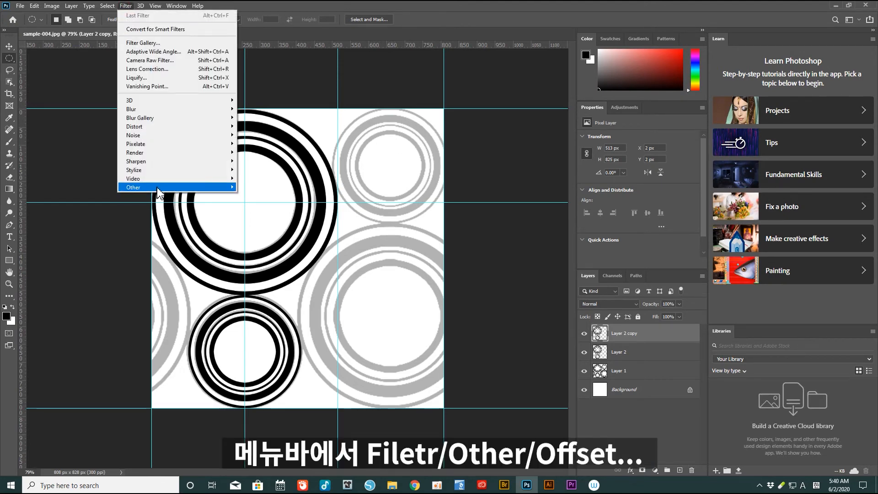
pyautogui.moveTo(157, 191)
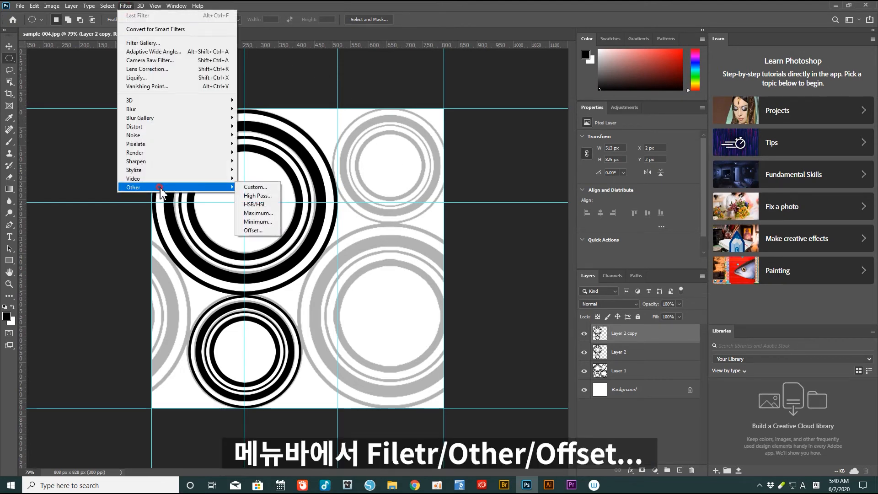
pyautogui.click(259, 232)
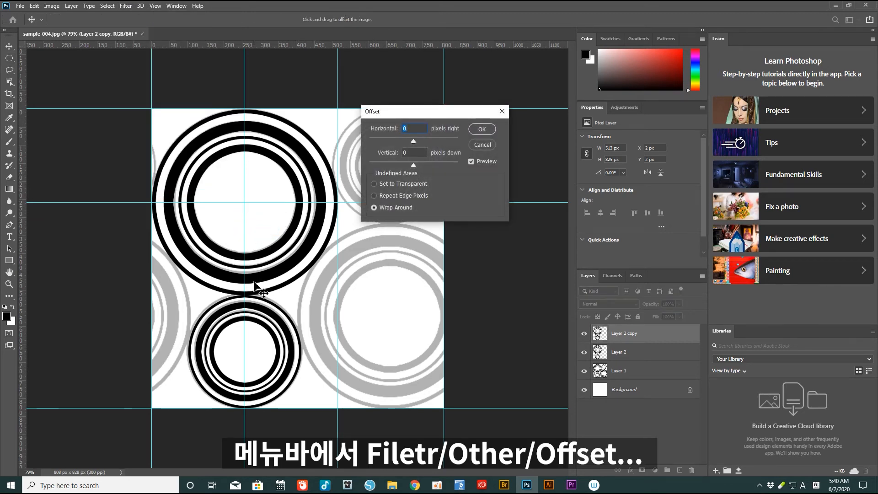
pyautogui.moveTo(456, 115); pyautogui.dragTo(483, 137)
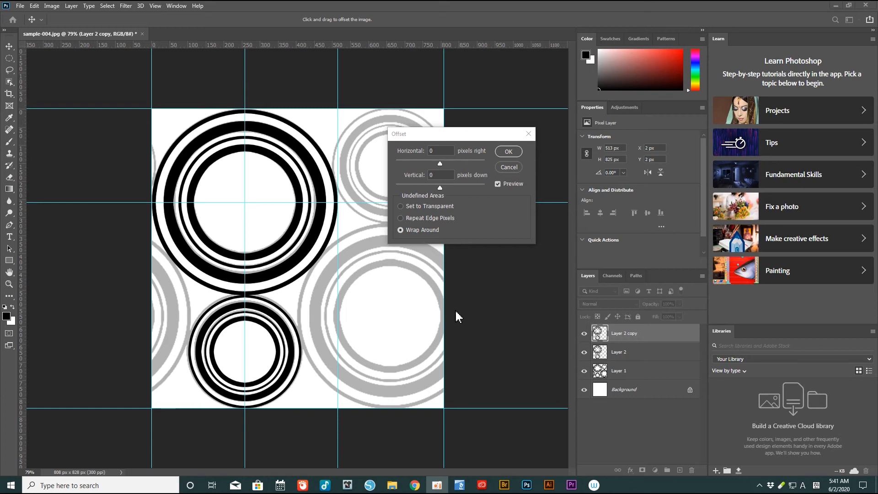
pyautogui.moveTo(486, 135); pyautogui.dragTo(447, 138)
pyautogui.click(393, 154)
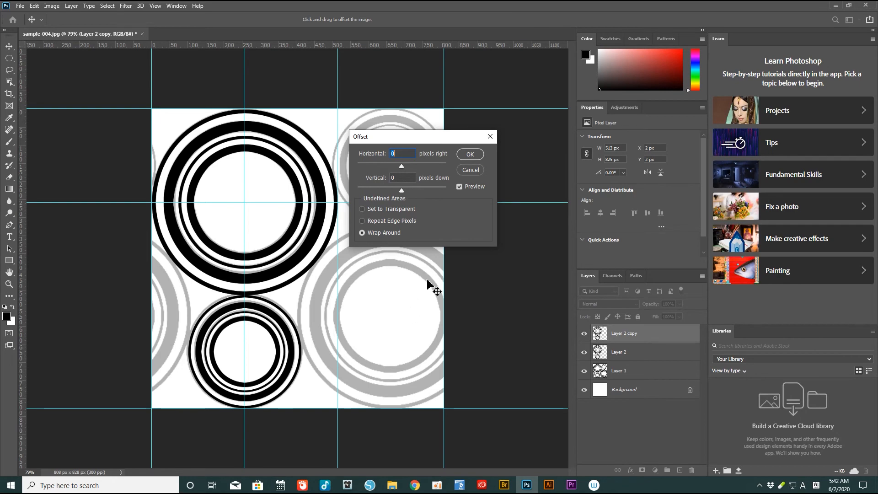
pyautogui.click(466, 172)
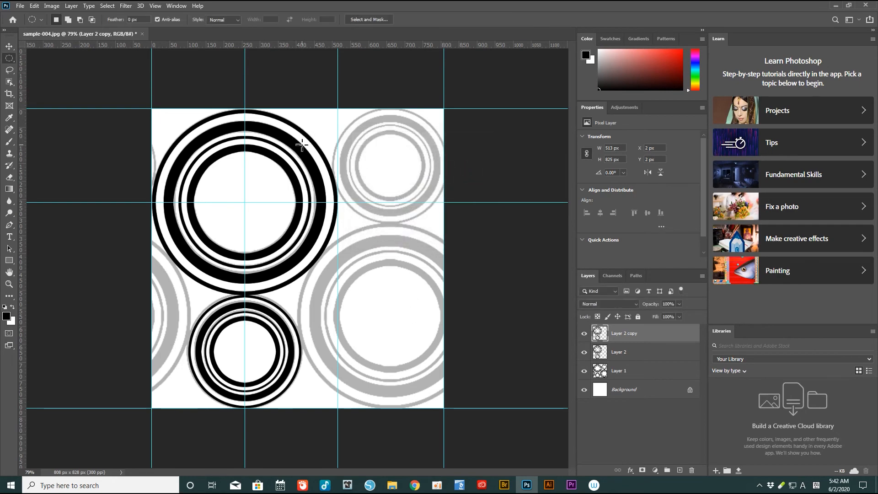
# Step: Measure the distance from the large black circle's center to the faded large circle's center with a rectangular selection, and deselect it
pyautogui.moveTo(294, 149); pyautogui.dragTo(443, 266)
pyautogui.hotkey('ctrl', 'z')
pyautogui.hotkey('shift', 'm')
pyautogui.moveTo(244, 202); pyautogui.dragTo(390, 317)
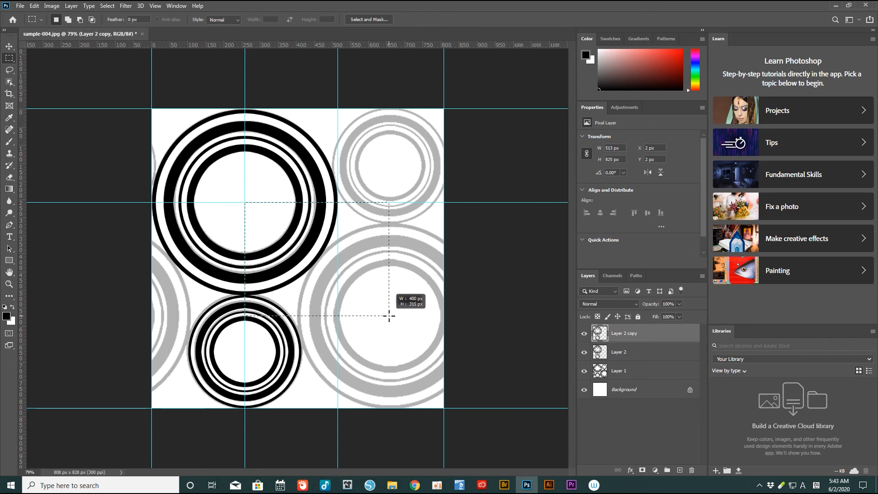
pyautogui.moveTo(390, 316); pyautogui.dragTo(388, 316)
pyautogui.hotkey('ctrl', 'd')
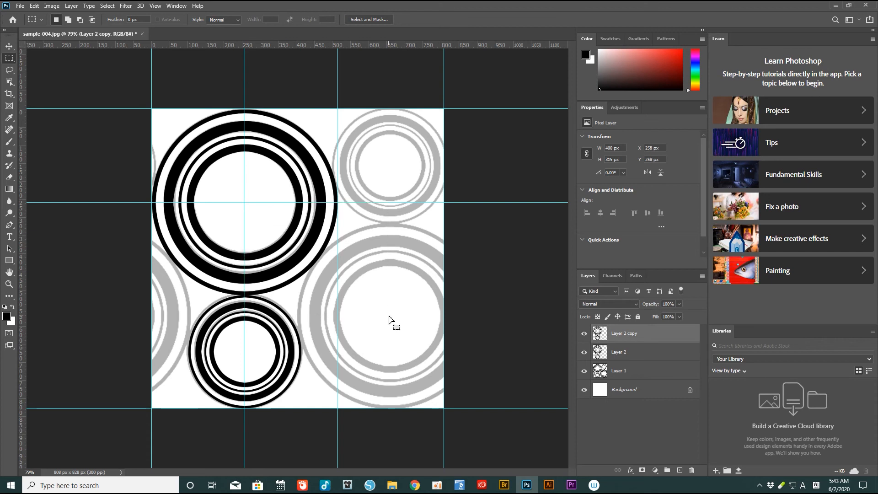
# Step: Set up a wrap-around Offset of Layer 2 copy at 400 pixels right and 315 pixels down, comparing the preview on and off
pyautogui.click(126, 5)
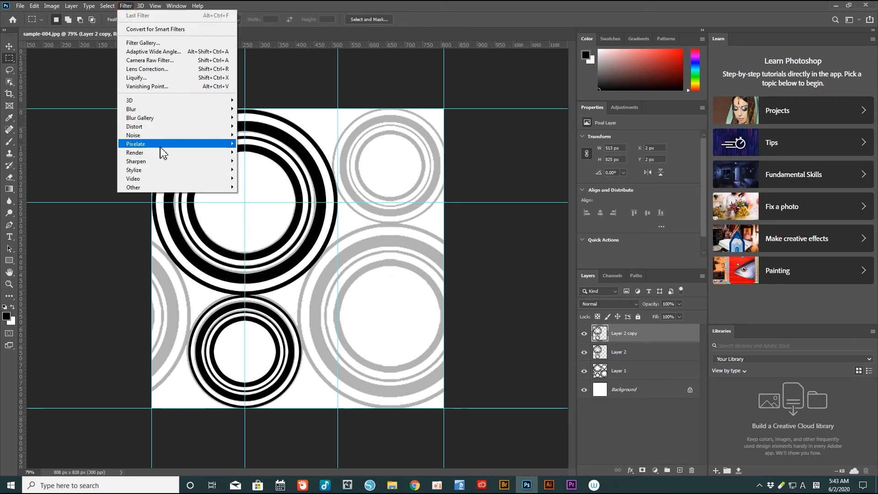
pyautogui.moveTo(155, 187)
pyautogui.click(259, 231)
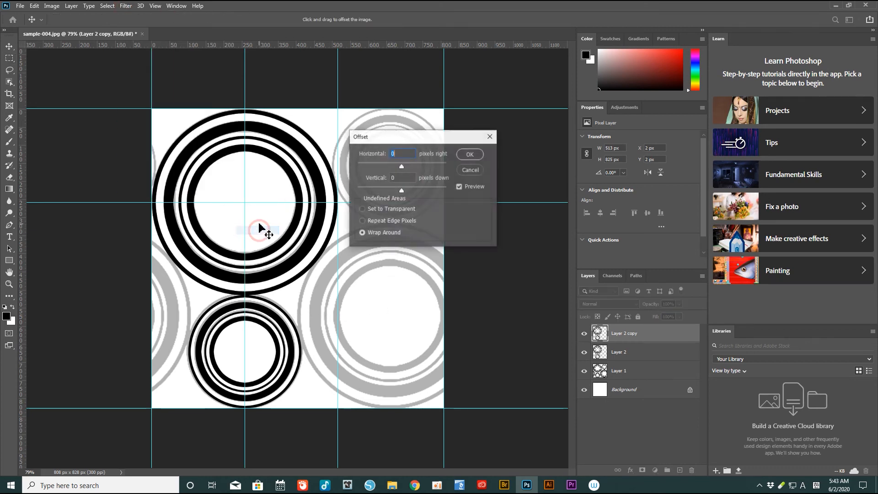
pyautogui.moveTo(430, 136); pyautogui.dragTo(474, 133)
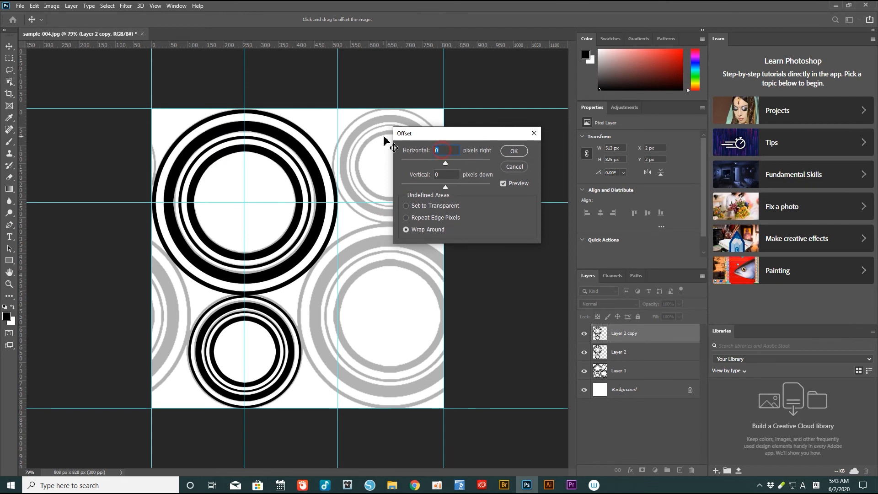
pyautogui.write('400')
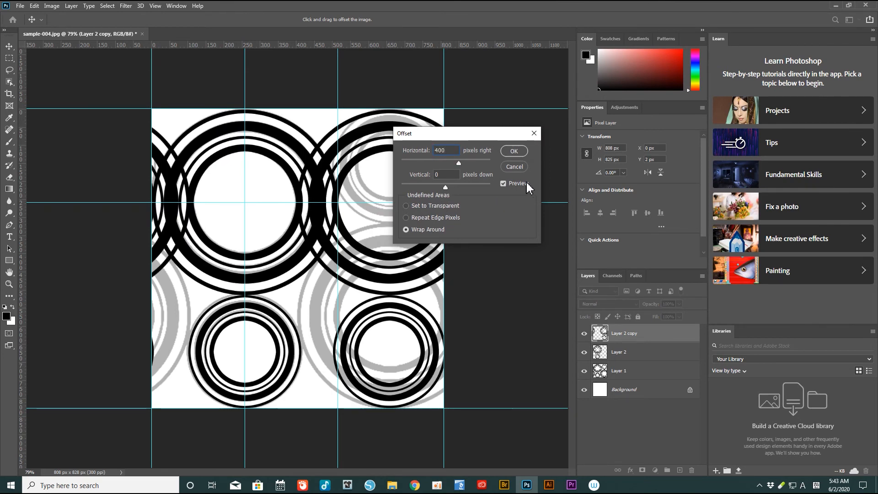
pyautogui.click(503, 183)
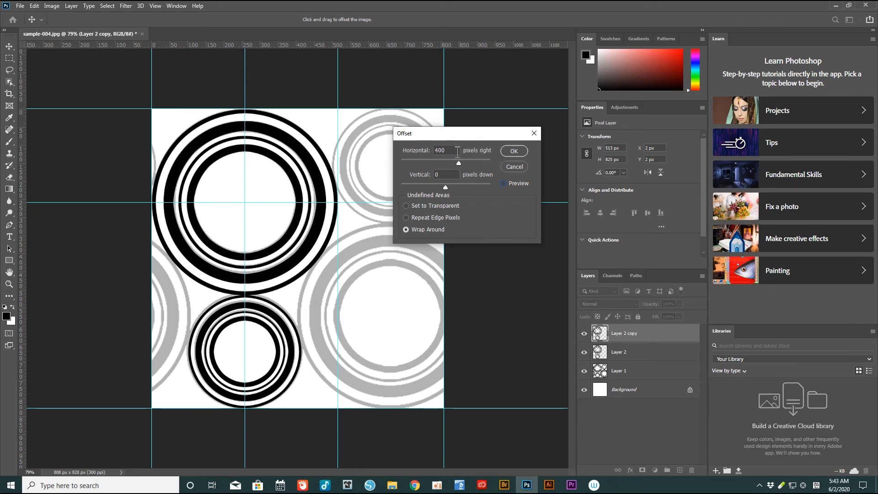
pyautogui.click(504, 183)
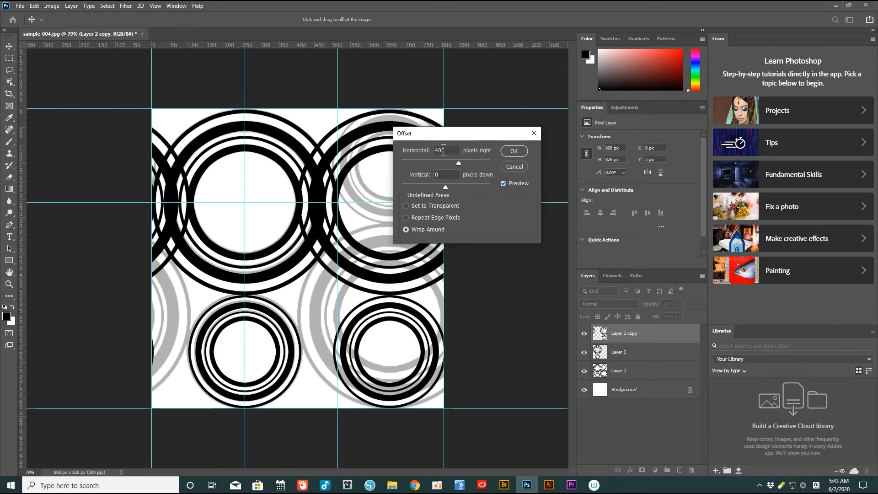
pyautogui.moveTo(450, 173); pyautogui.dragTo(405, 168)
pyautogui.write('315')
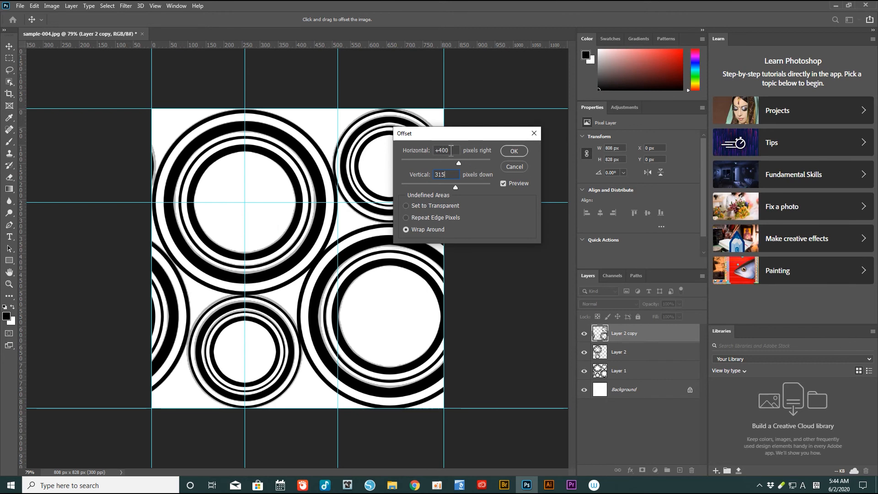
# Step: Fine-tune the offset to 404 pixels right and 320 pixels down, and apply it to the duplicate circles
pyautogui.click(447, 150)
pyautogui.press('Up')
pyautogui.press('Up')
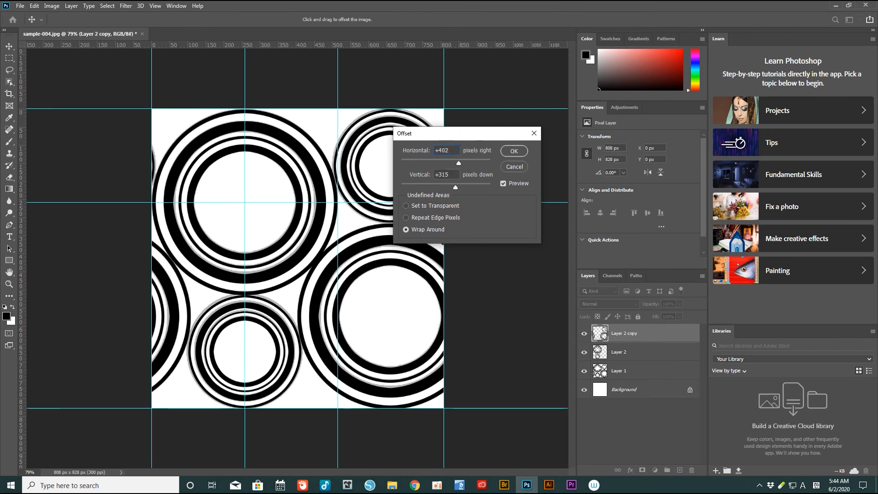
pyautogui.press('BackSpace')
pyautogui.write('6')
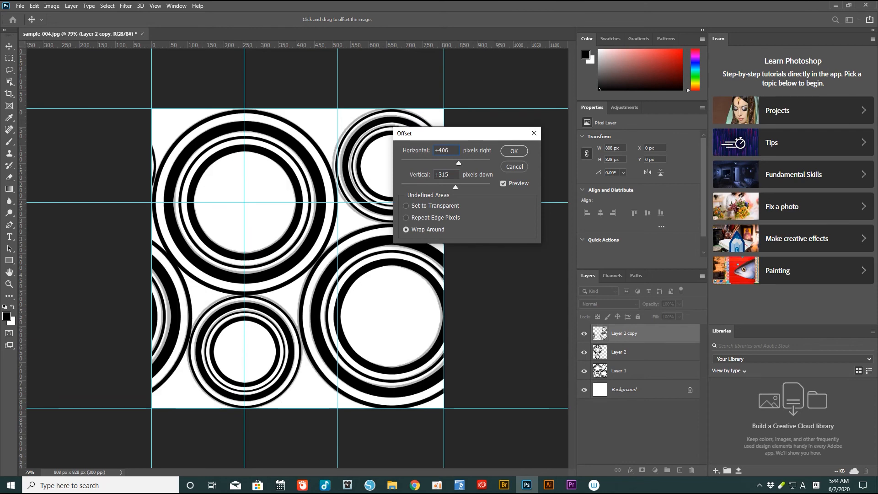
pyautogui.write('4')
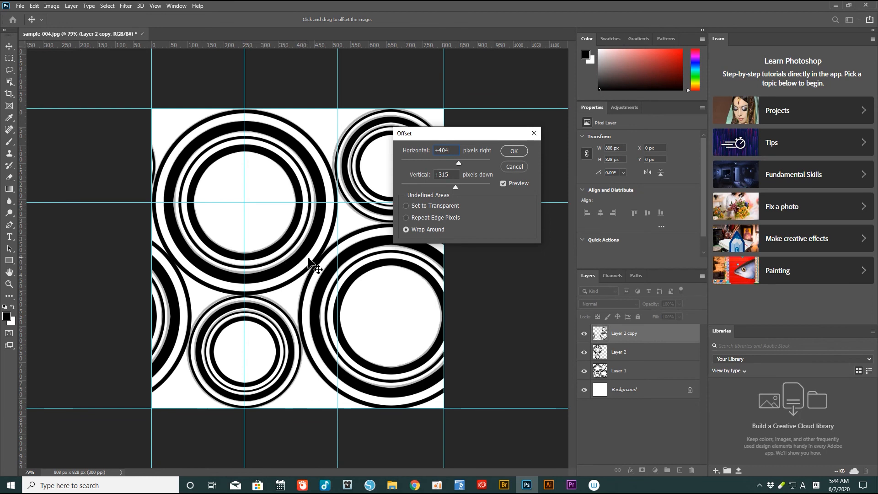
pyautogui.doubleClick(451, 175)
pyautogui.write('+318')
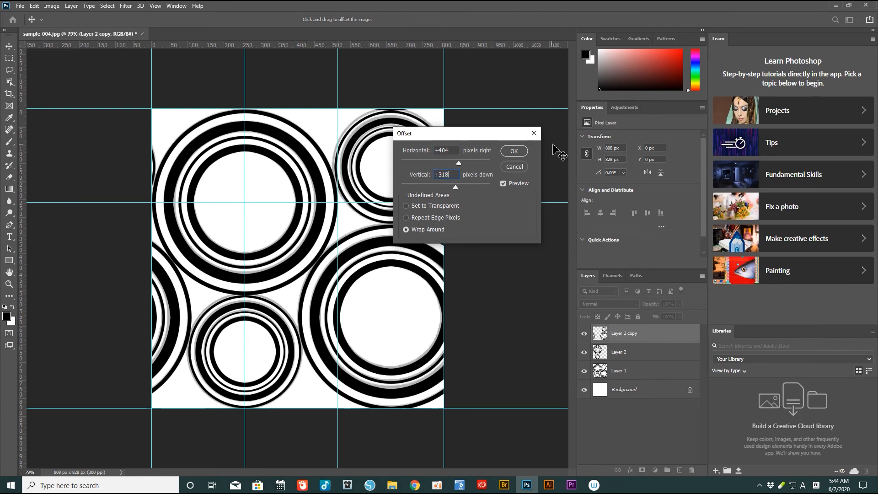
pyautogui.doubleClick(447, 174)
pyautogui.write('+320')
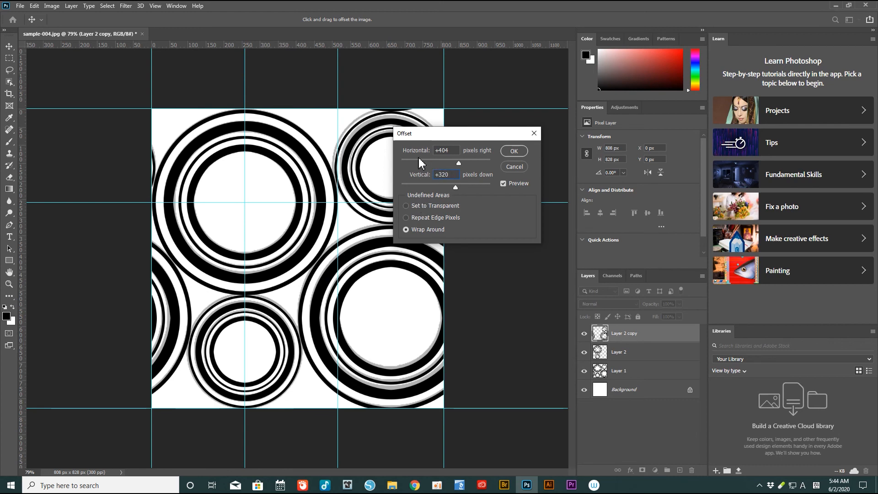
pyautogui.click(514, 151)
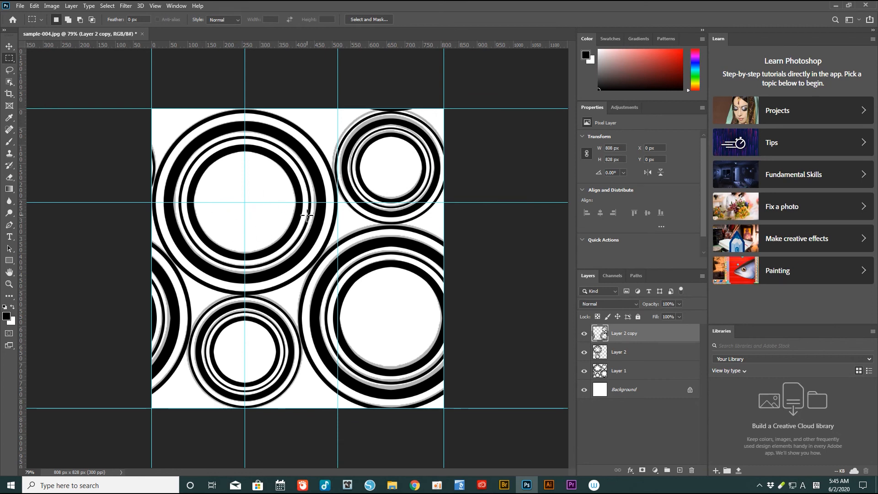
# Step: Clear all guides from the document
pyautogui.hotkey('ctrl', ';')
pyautogui.hotkey('ctrl', ';')
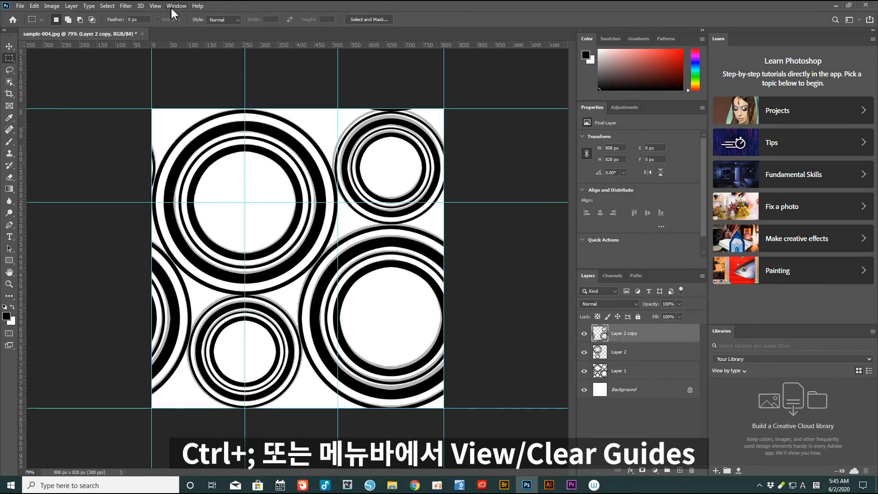
pyautogui.click(156, 6)
pyautogui.press('Escape')
pyautogui.click(155, 5)
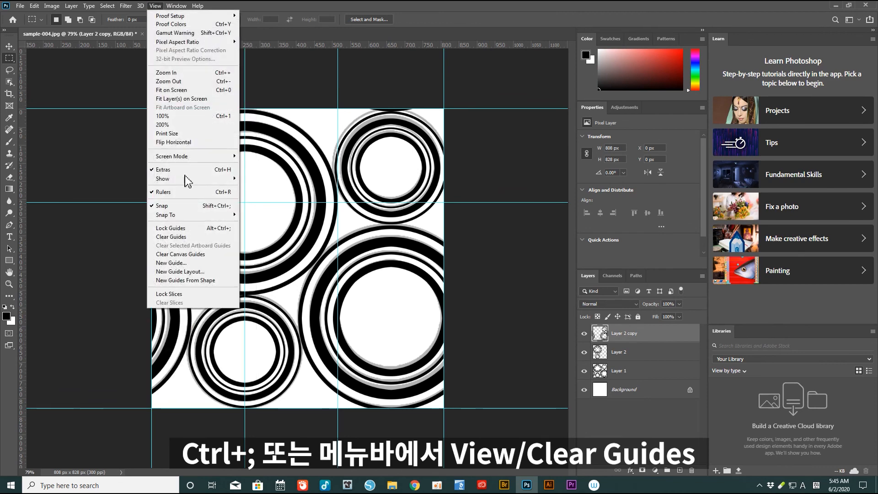
pyautogui.click(180, 238)
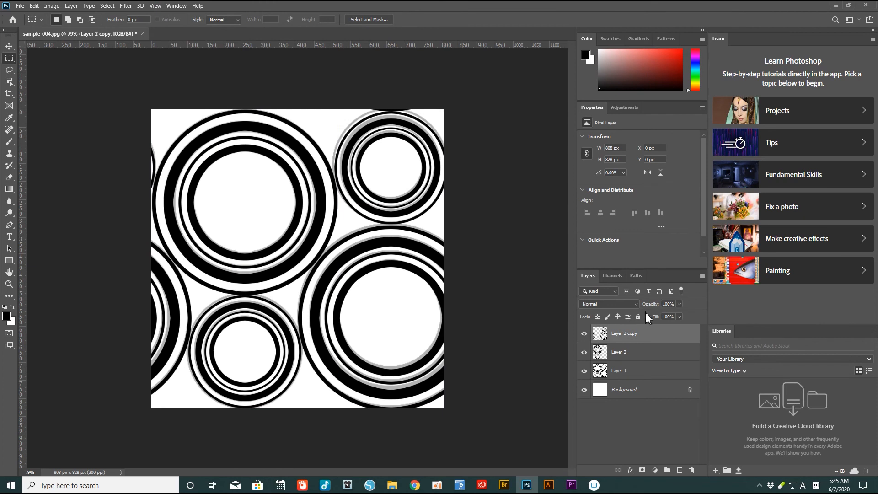
# Step: Check the offset circles by toggling Layer 2 copy's visibility, and merge it down into Layer 2
pyautogui.click(584, 333)
pyautogui.click(584, 334)
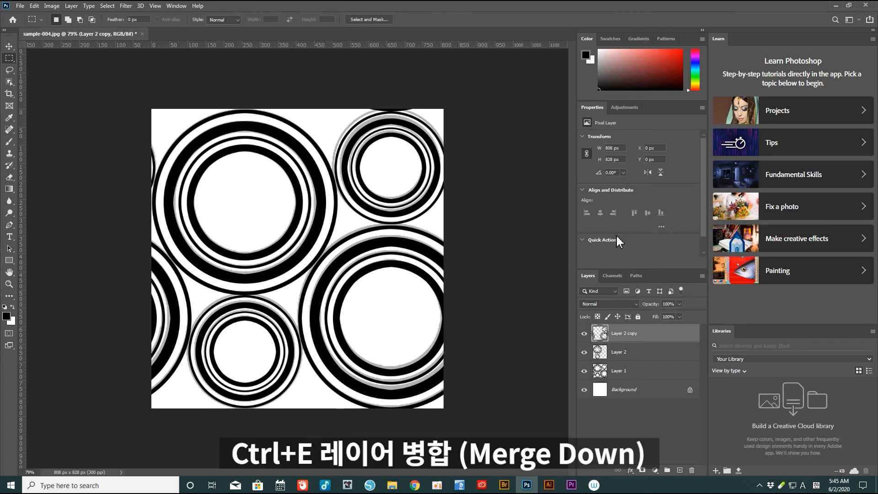
pyautogui.hotkey('ctrl', 'e')
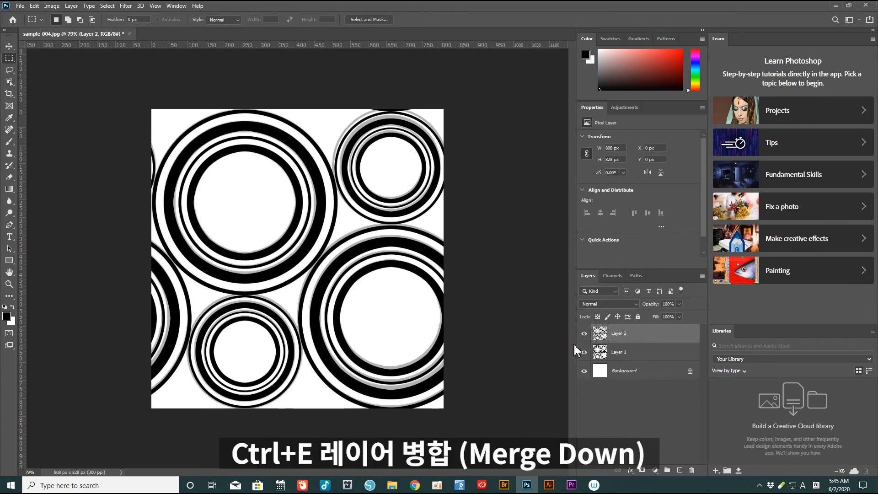
# Step: Compare the redrawn circles with and without the faded Layer 1, and leave Layer 1 hidden
pyautogui.click(638, 354)
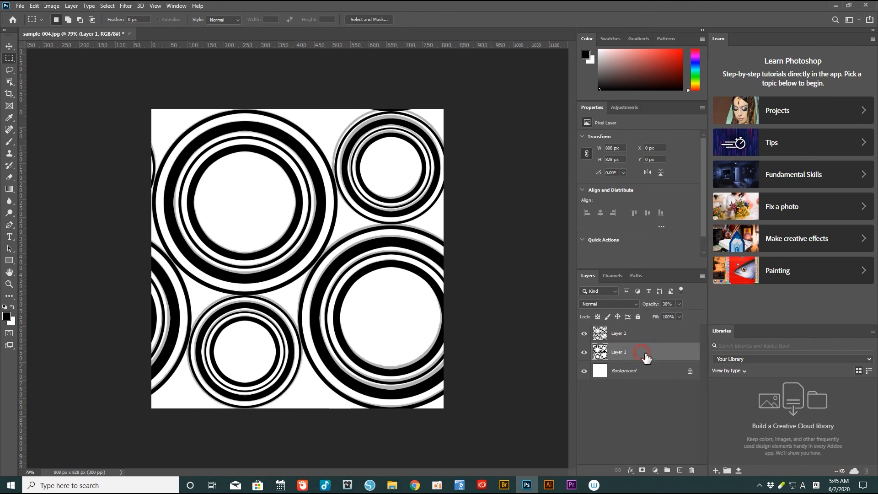
pyautogui.click(584, 354)
pyautogui.click(585, 356)
pyautogui.click(585, 354)
pyautogui.click(585, 356)
pyautogui.click(585, 355)
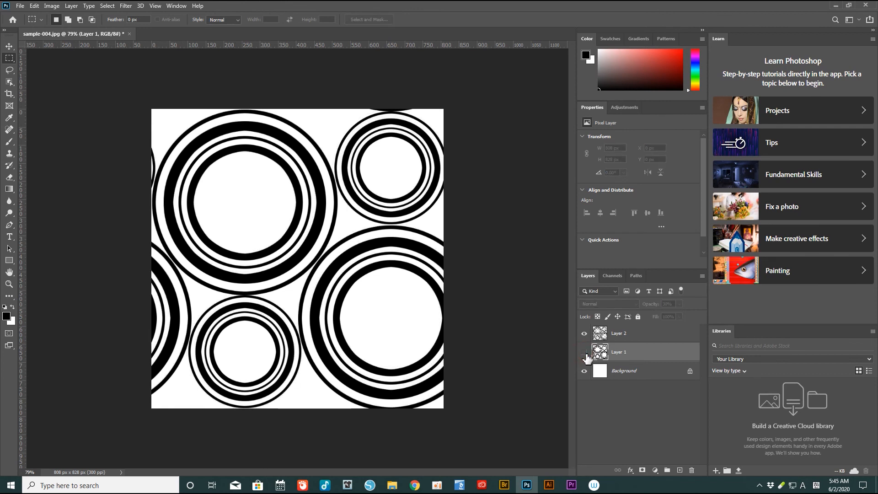
pyautogui.moveTo(649, 353); pyautogui.dragTo(692, 471)
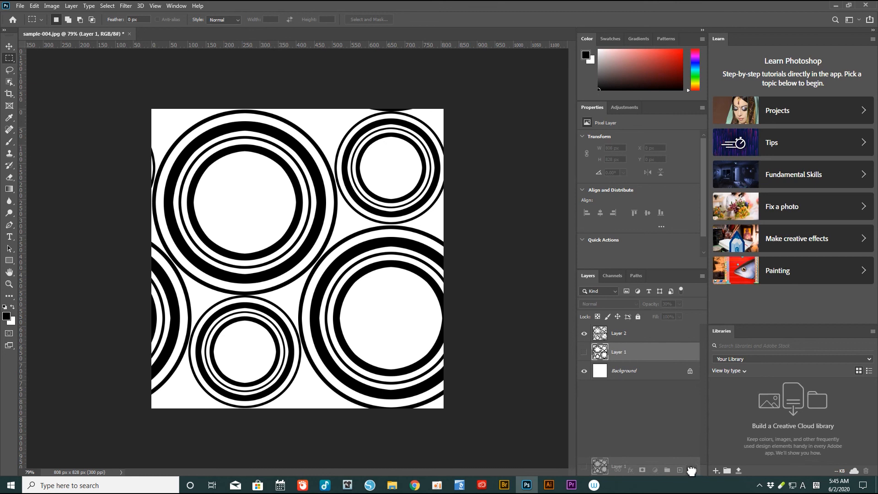
pyautogui.moveTo(691, 471); pyautogui.dragTo(648, 353)
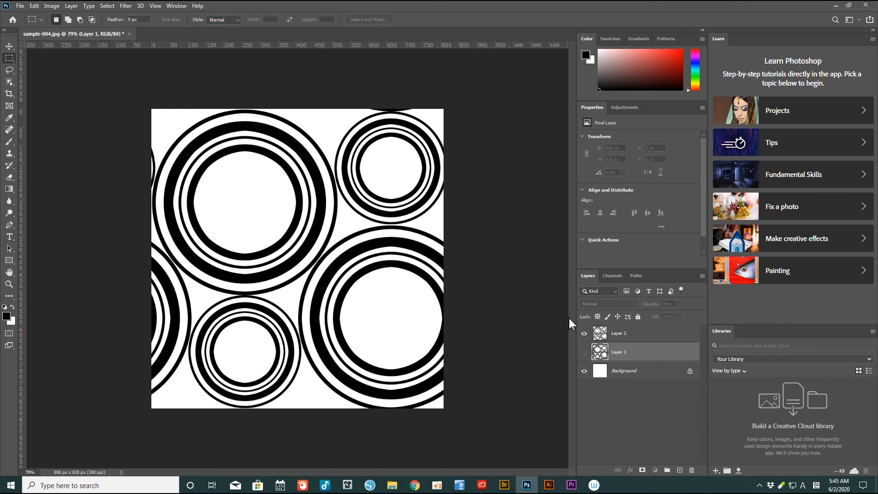
pyautogui.click(584, 353)
pyautogui.click(584, 352)
# Step: Define the finished circle tile as a pattern named sample-004.jpg
pyautogui.click(34, 6)
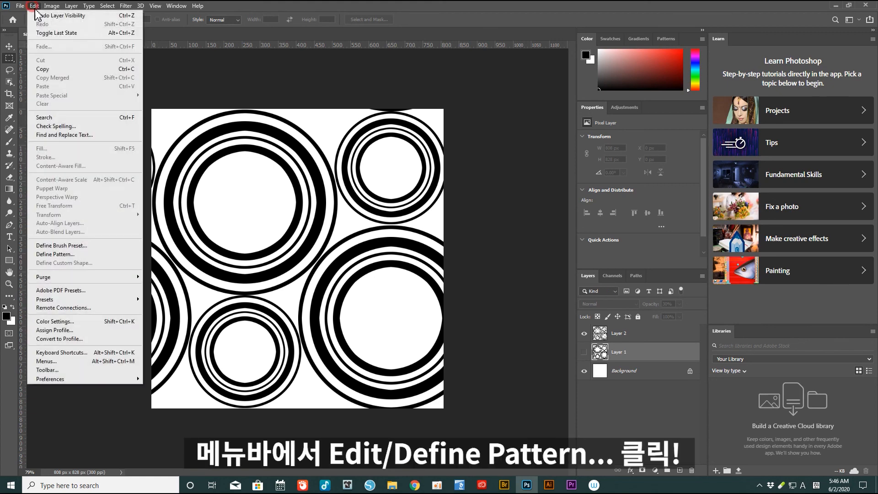
pyautogui.click(63, 254)
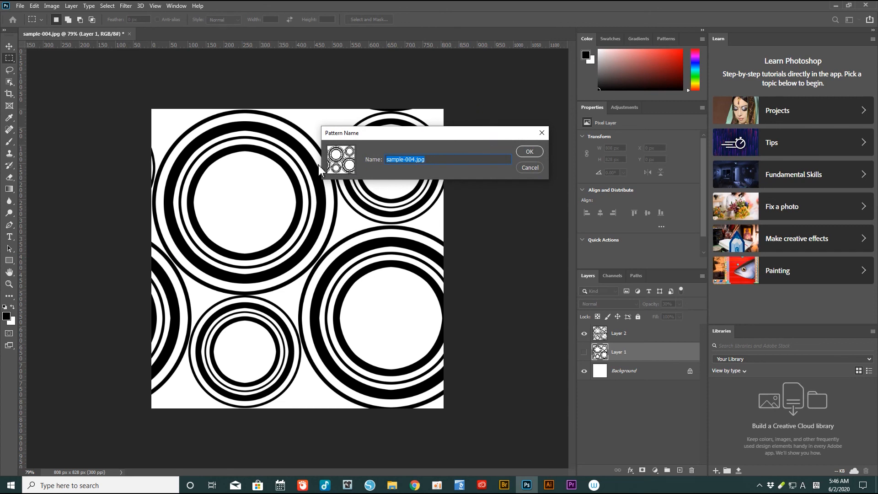
pyautogui.click(528, 151)
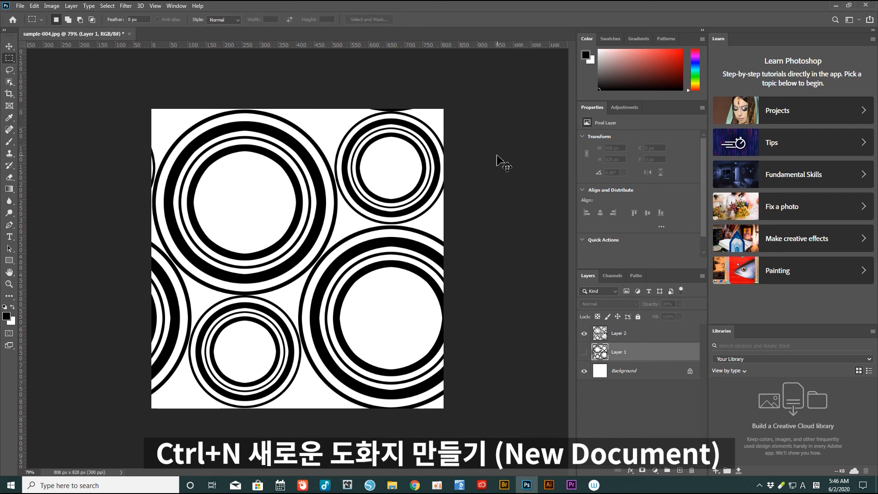
# Step: Create a new 12 x 12 inch document at 300 pixels/inch in RGB Color with a white background
pyautogui.hotkey('ctrl', 'n')
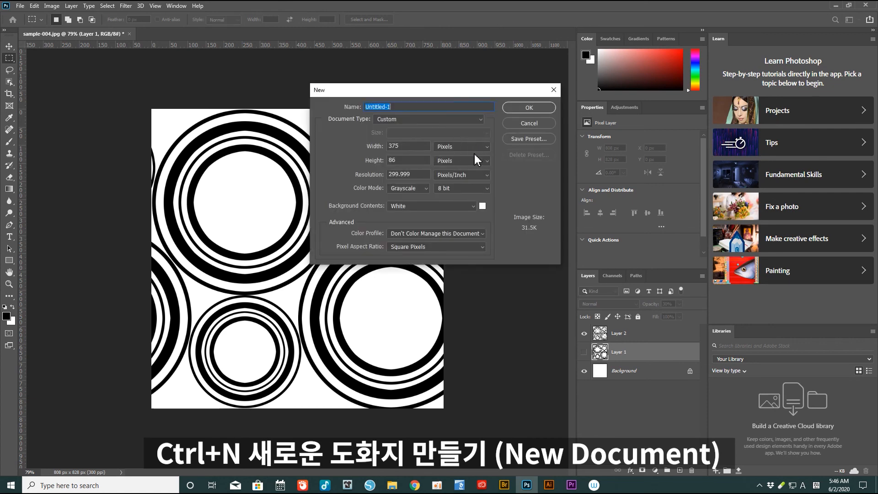
pyautogui.click(488, 147)
pyautogui.click(449, 165)
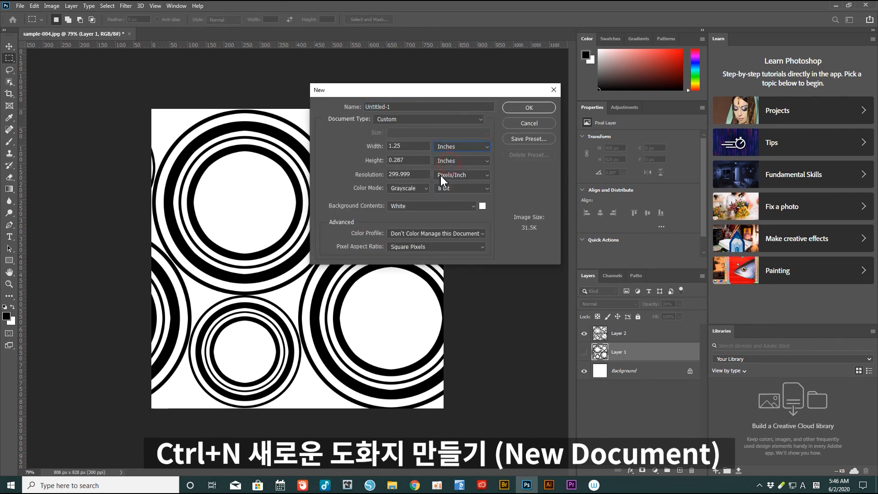
pyautogui.click(408, 146)
pyautogui.write('12')
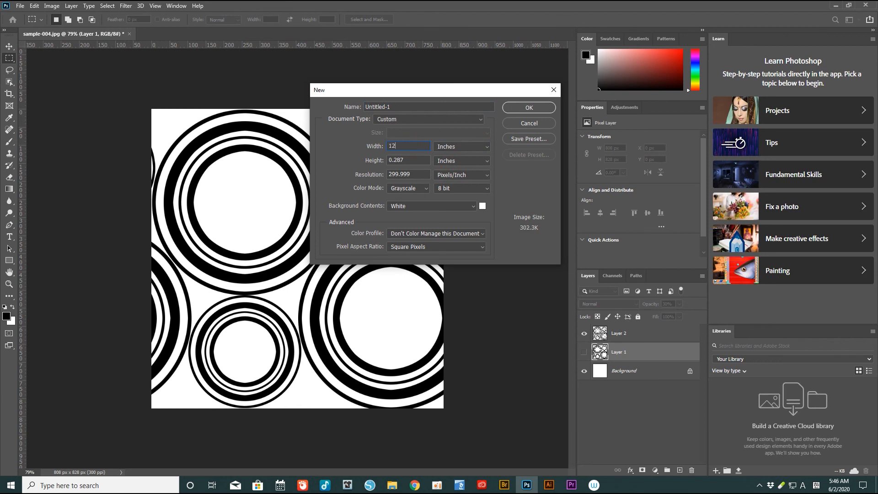
pyautogui.click(416, 160)
pyautogui.write('12')
pyautogui.click(417, 173)
pyautogui.write('300')
pyautogui.click(427, 188)
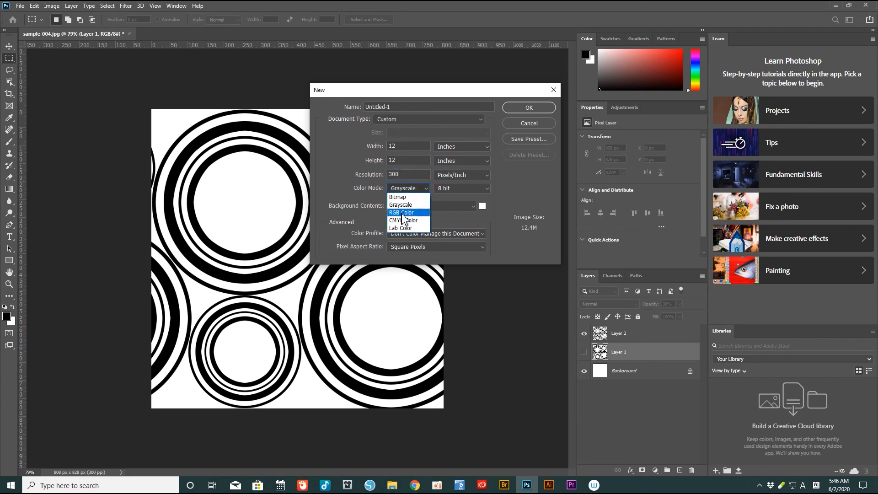
pyautogui.click(403, 212)
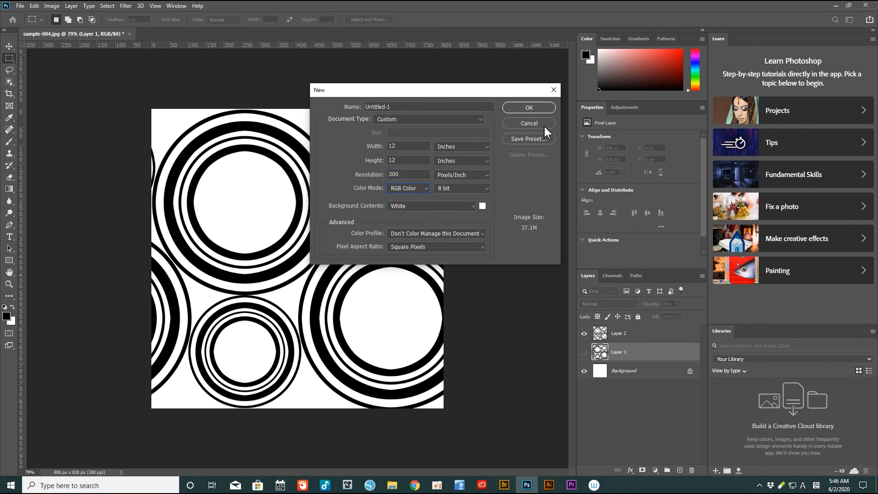
pyautogui.click(531, 108)
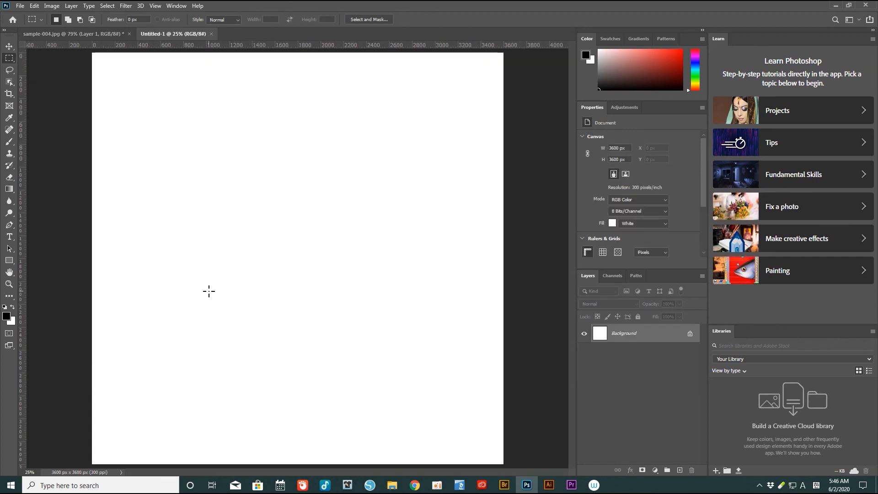
# Step: Fill the new document's background with the custom circle pattern at 100% opacity in Normal mode
pyautogui.hotkey('shift', 'BackSpace')
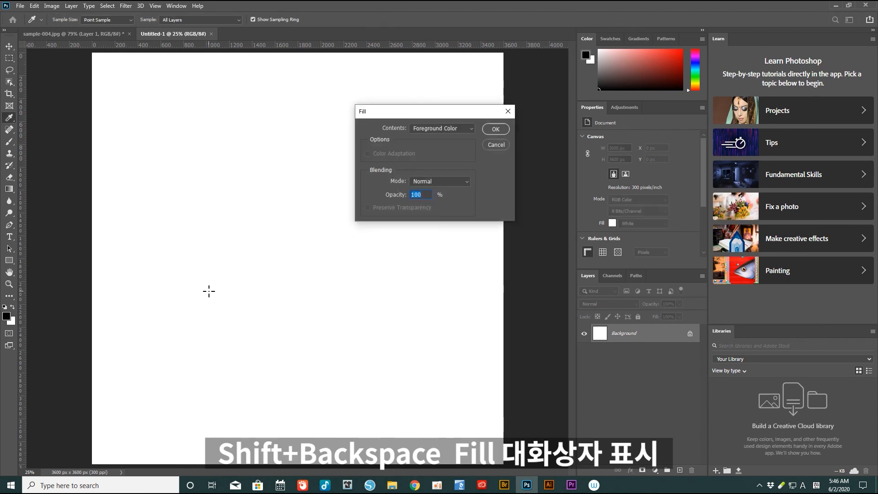
pyautogui.click(472, 130)
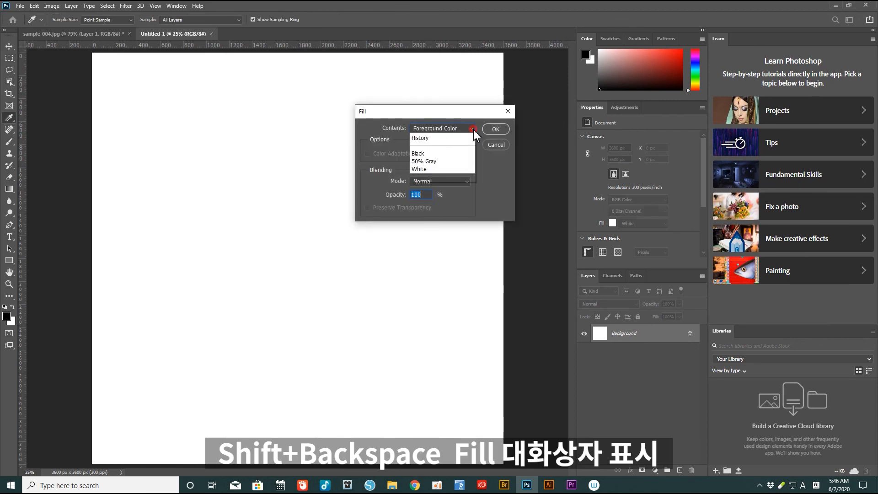
pyautogui.click(432, 177)
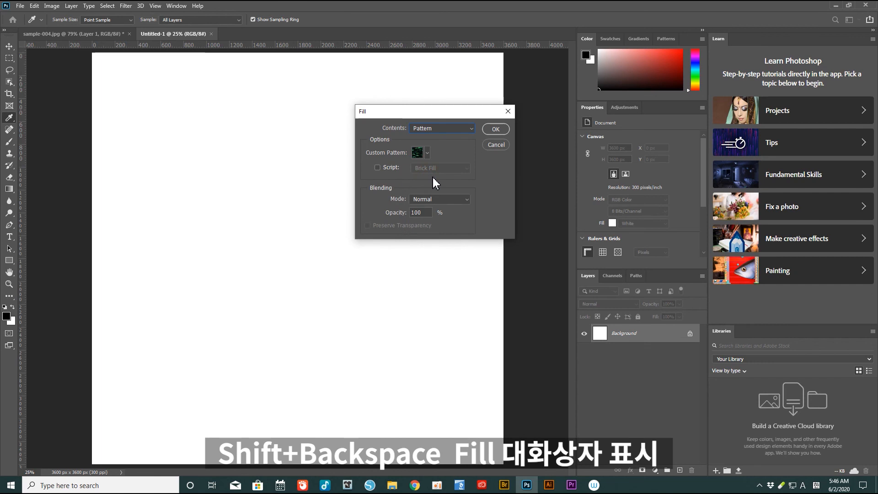
pyautogui.click(428, 154)
pyautogui.moveTo(458, 178); pyautogui.dragTo(459, 205)
pyautogui.click(374, 218)
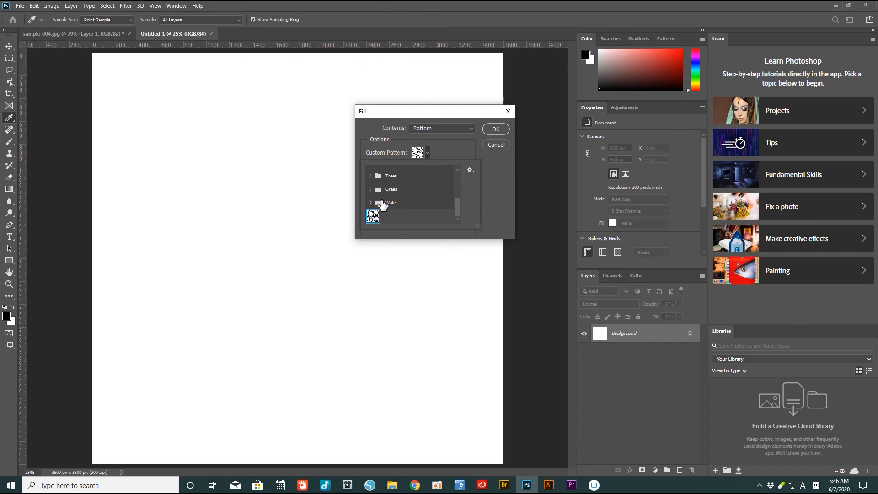
pyautogui.click(496, 129)
pyautogui.press('m')
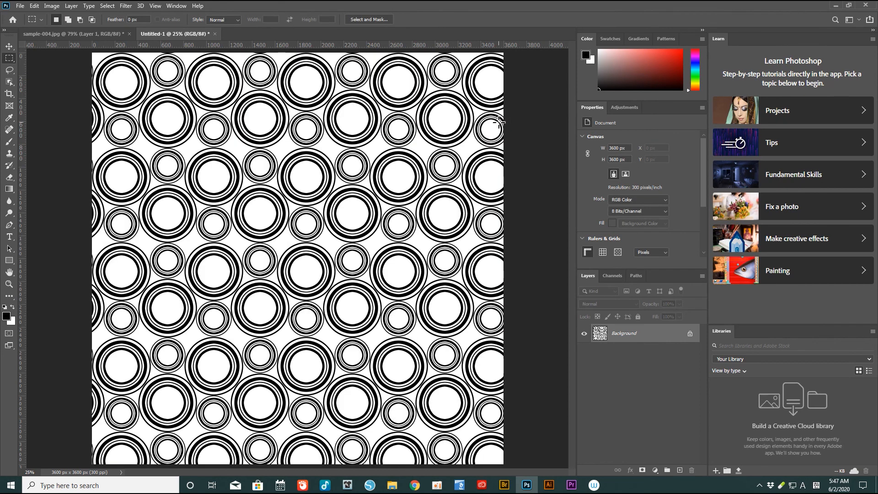